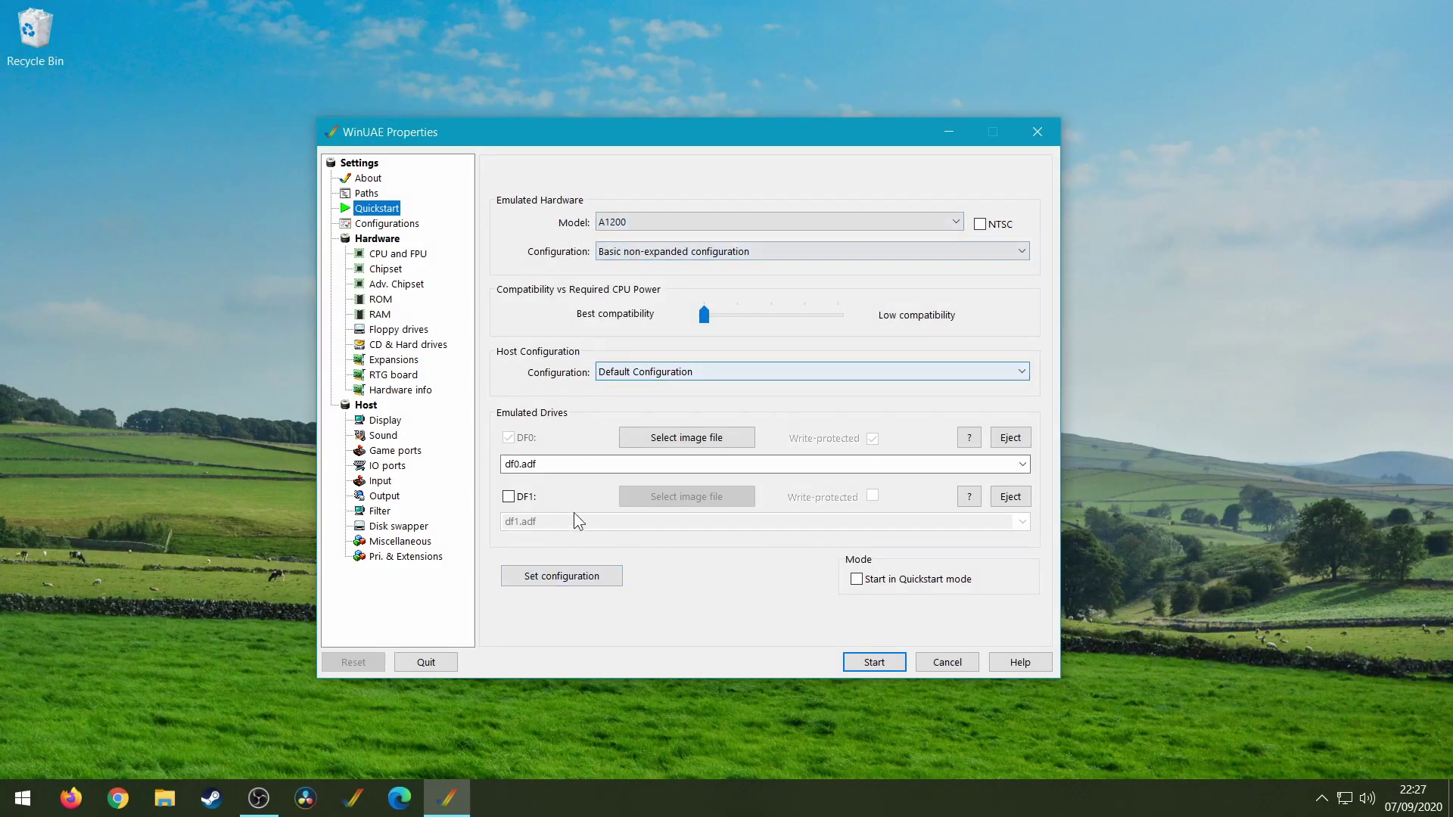
- Apply the A1200 quickstart setup with the basic non-expanded configuration, leaving startup in Quickstart mode disabled
click(534, 584)
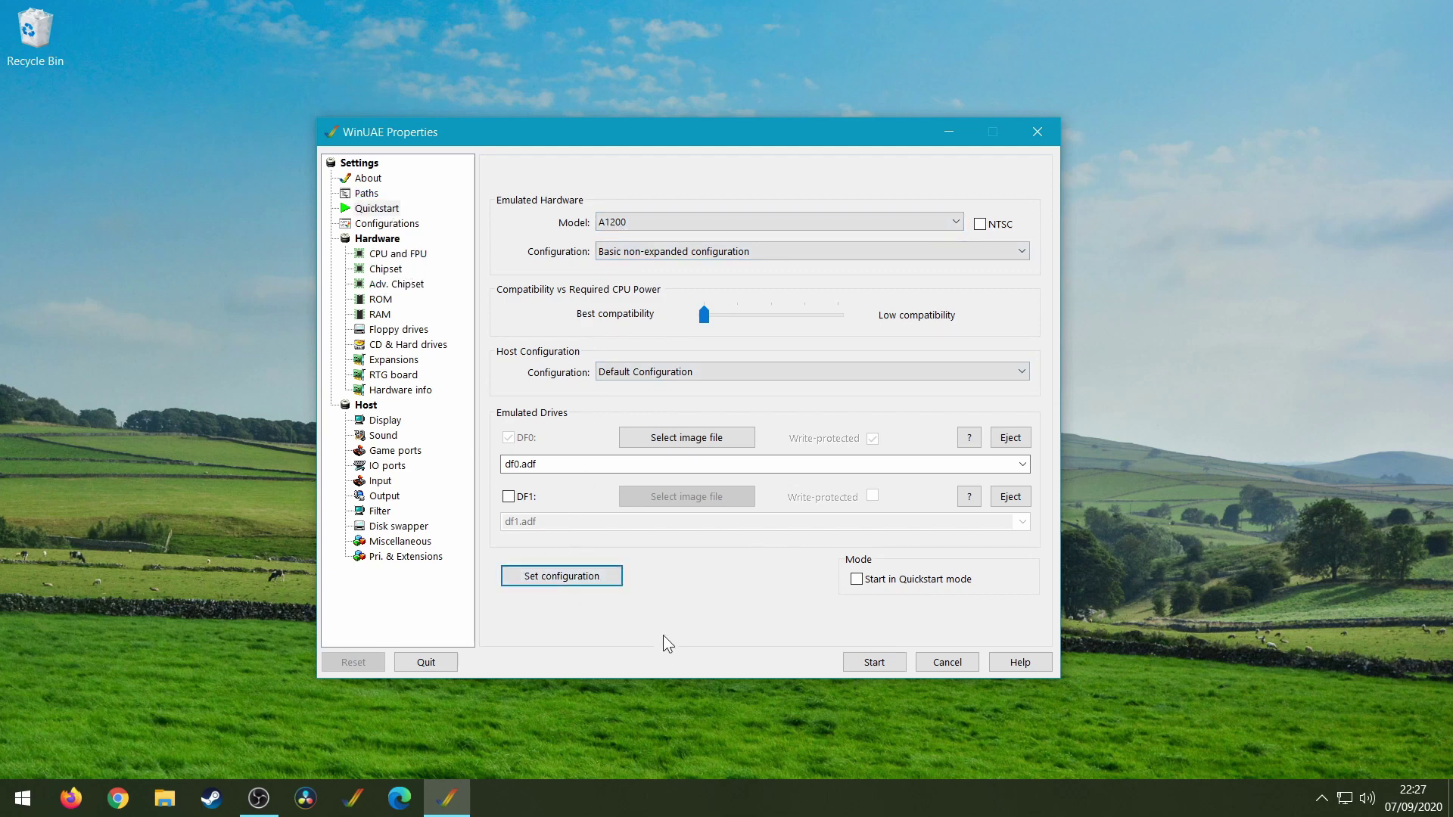
click(858, 581)
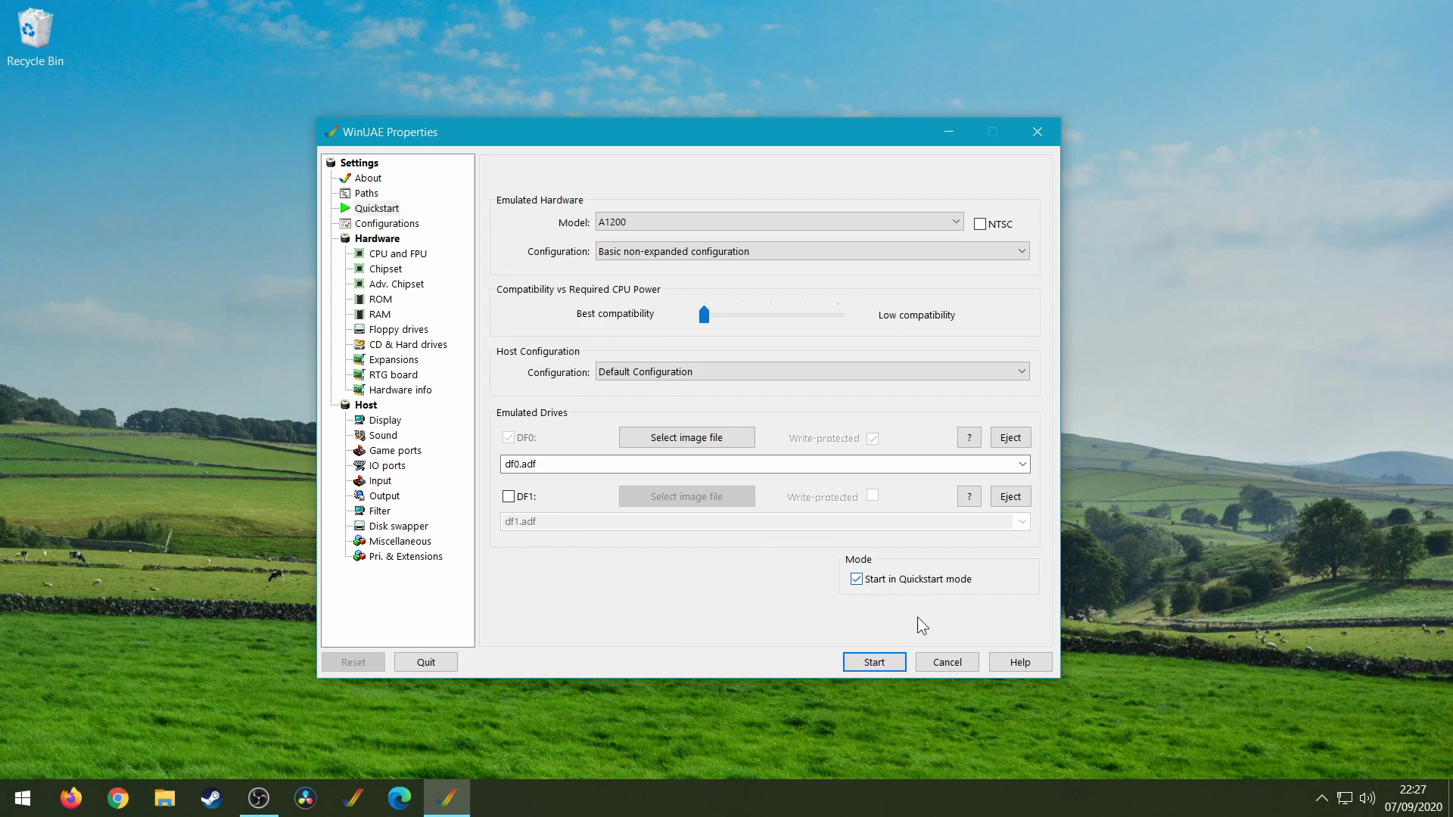
click(858, 581)
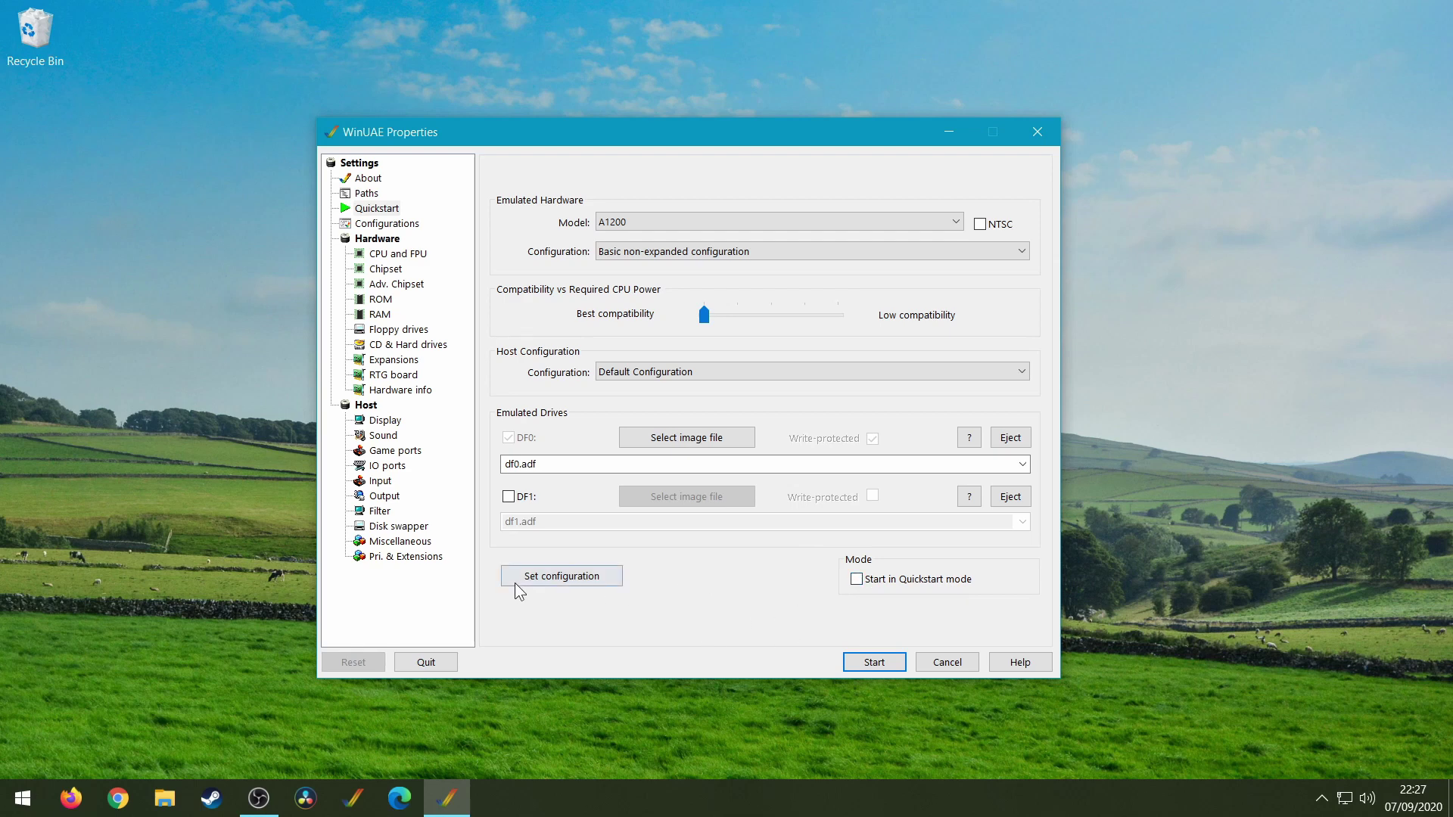
click(544, 579)
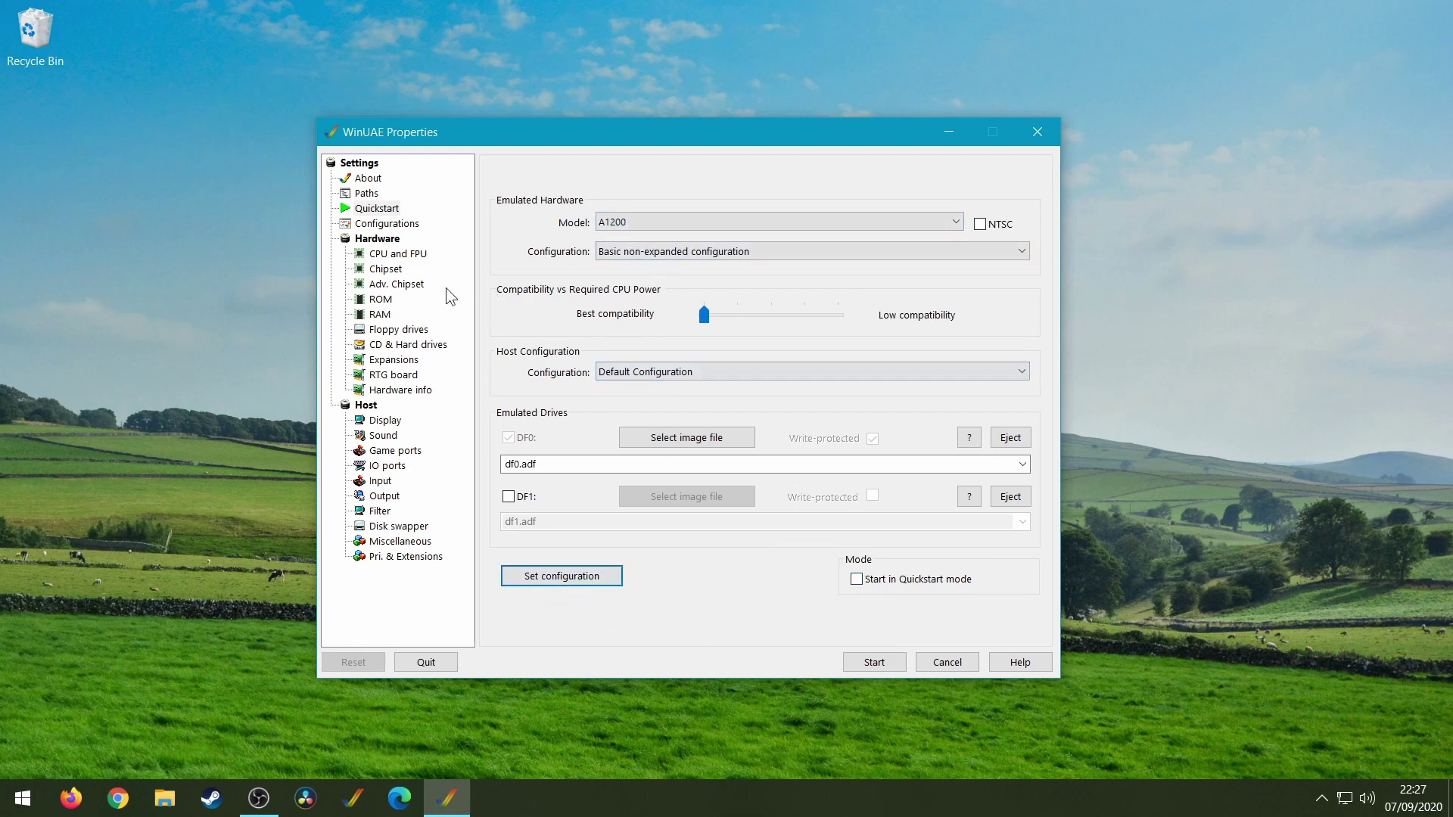
- Set the floppy drive emulation speed to 800% and load amiga-os-310-workbench.adf from the ADF folder into DF0
click(399, 332)
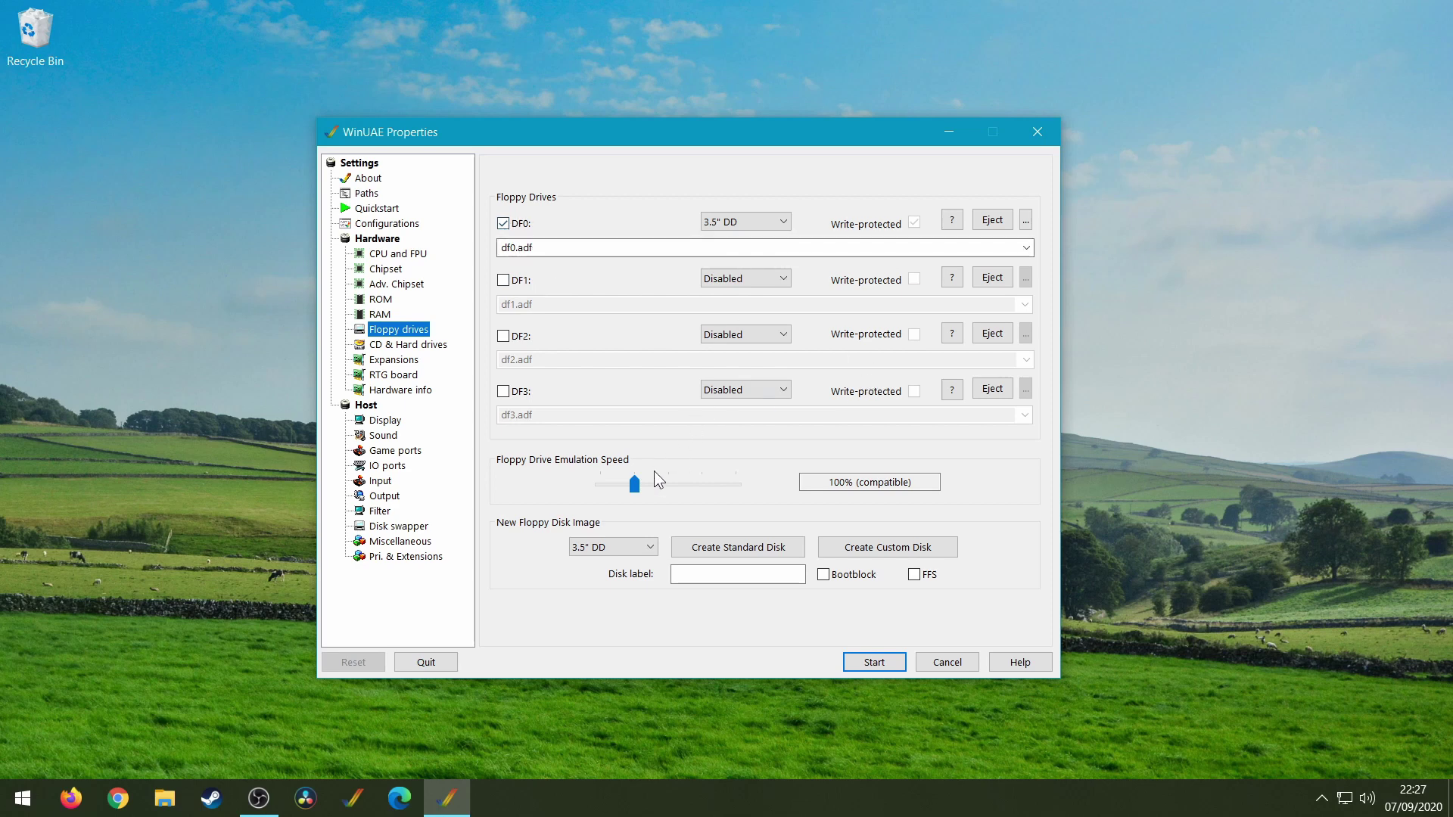
drag(634, 485, 680, 488)
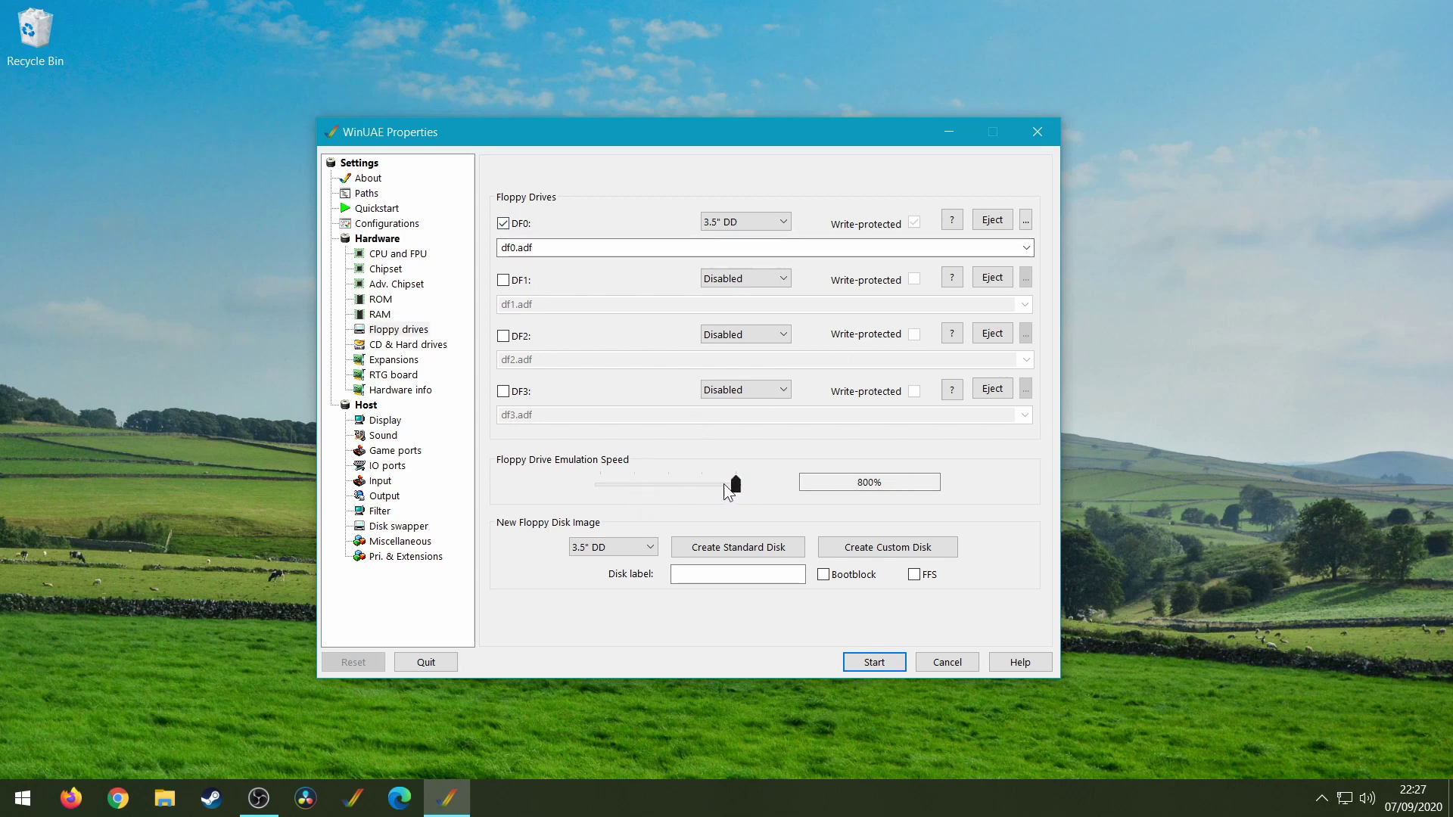
click(1026, 221)
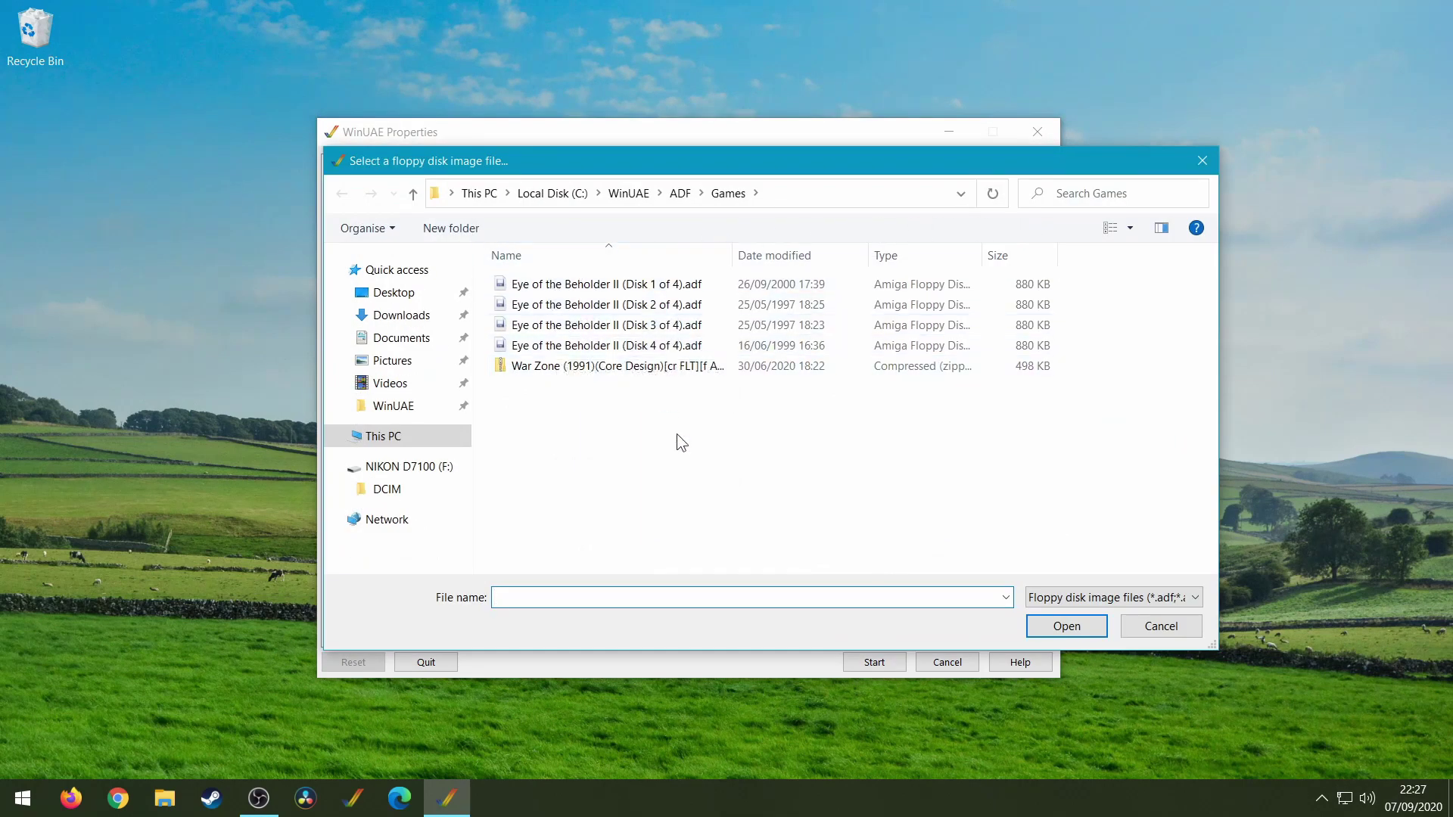
click(678, 197)
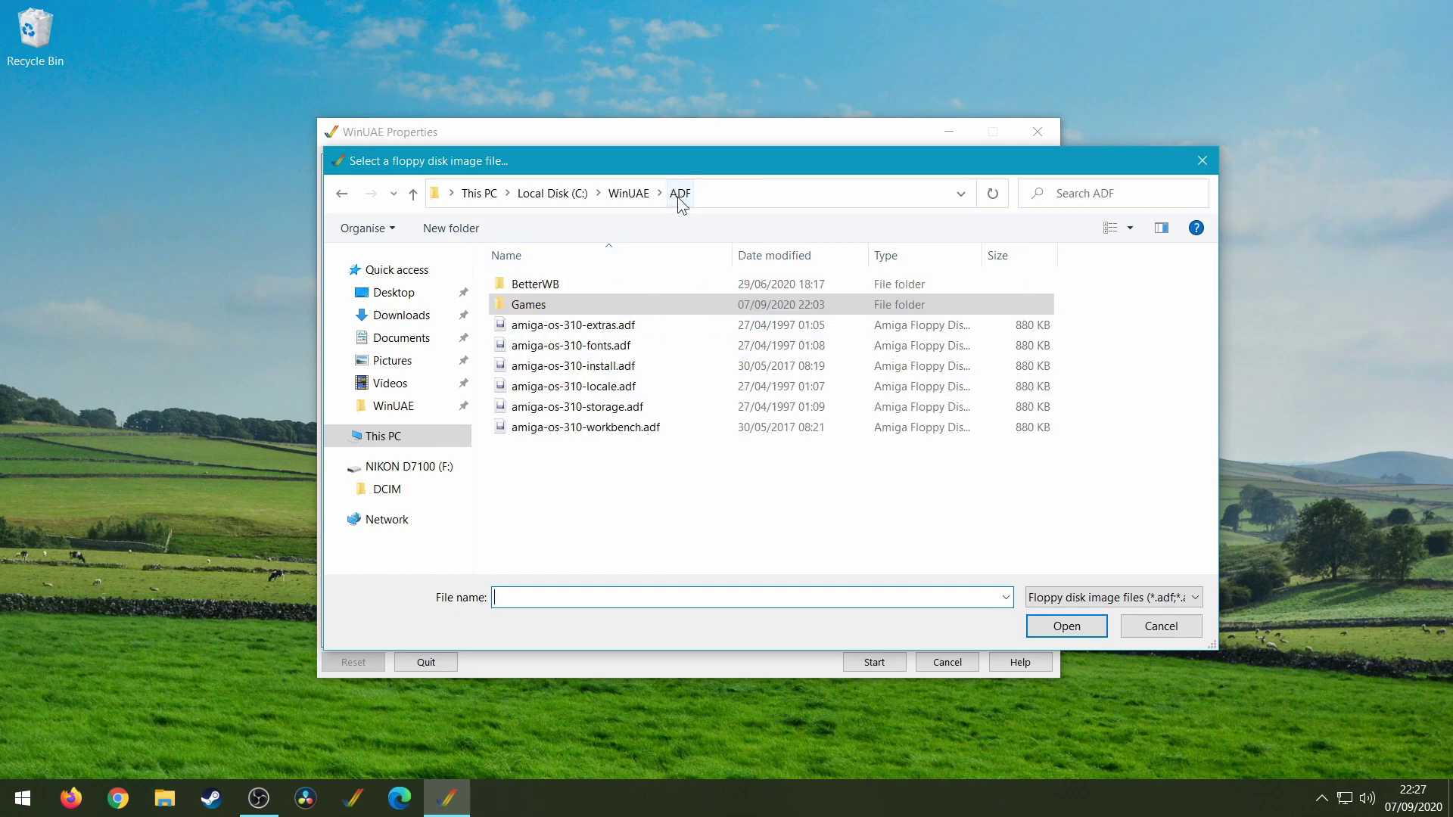
click(619, 428)
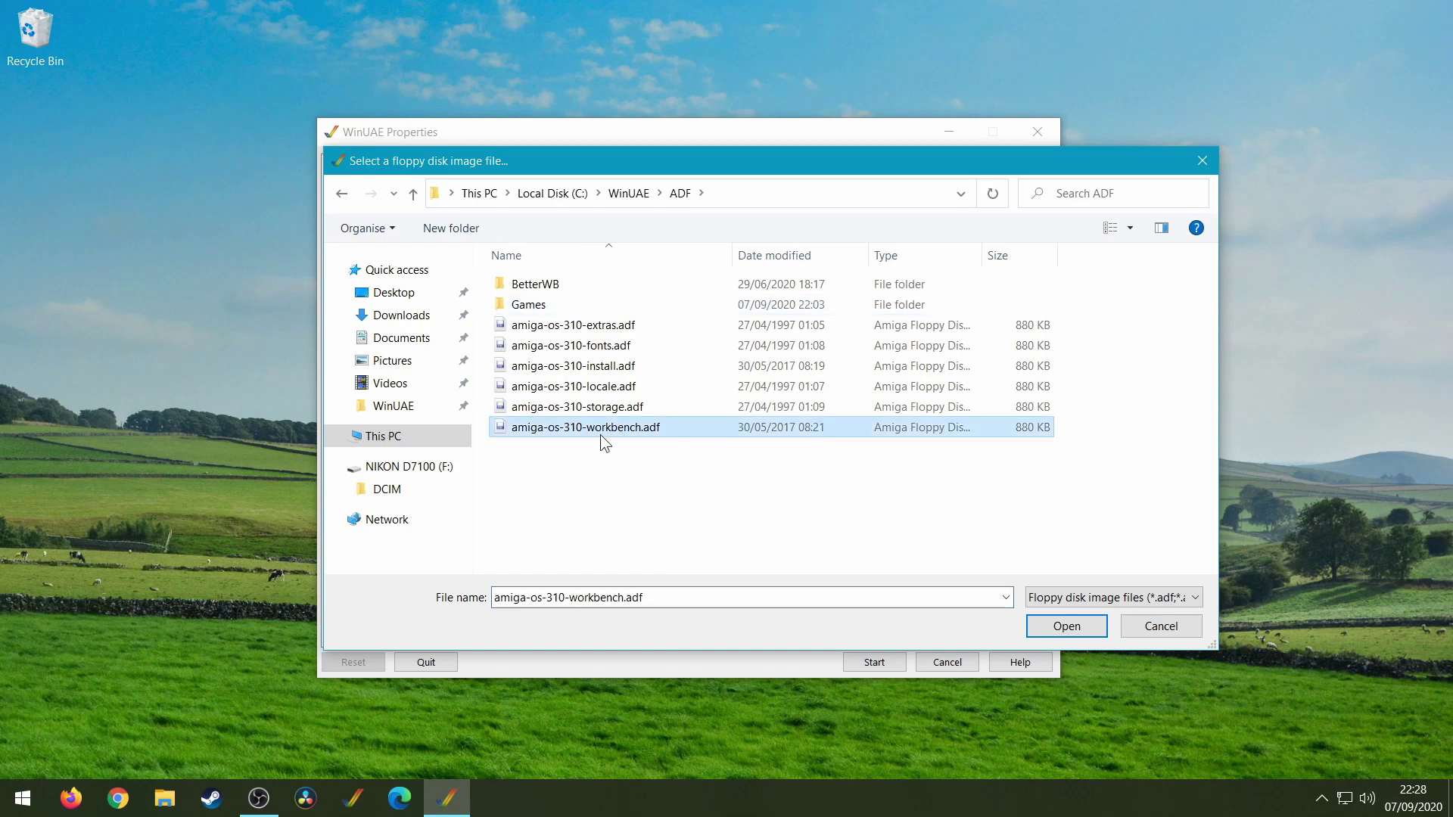
click(1063, 627)
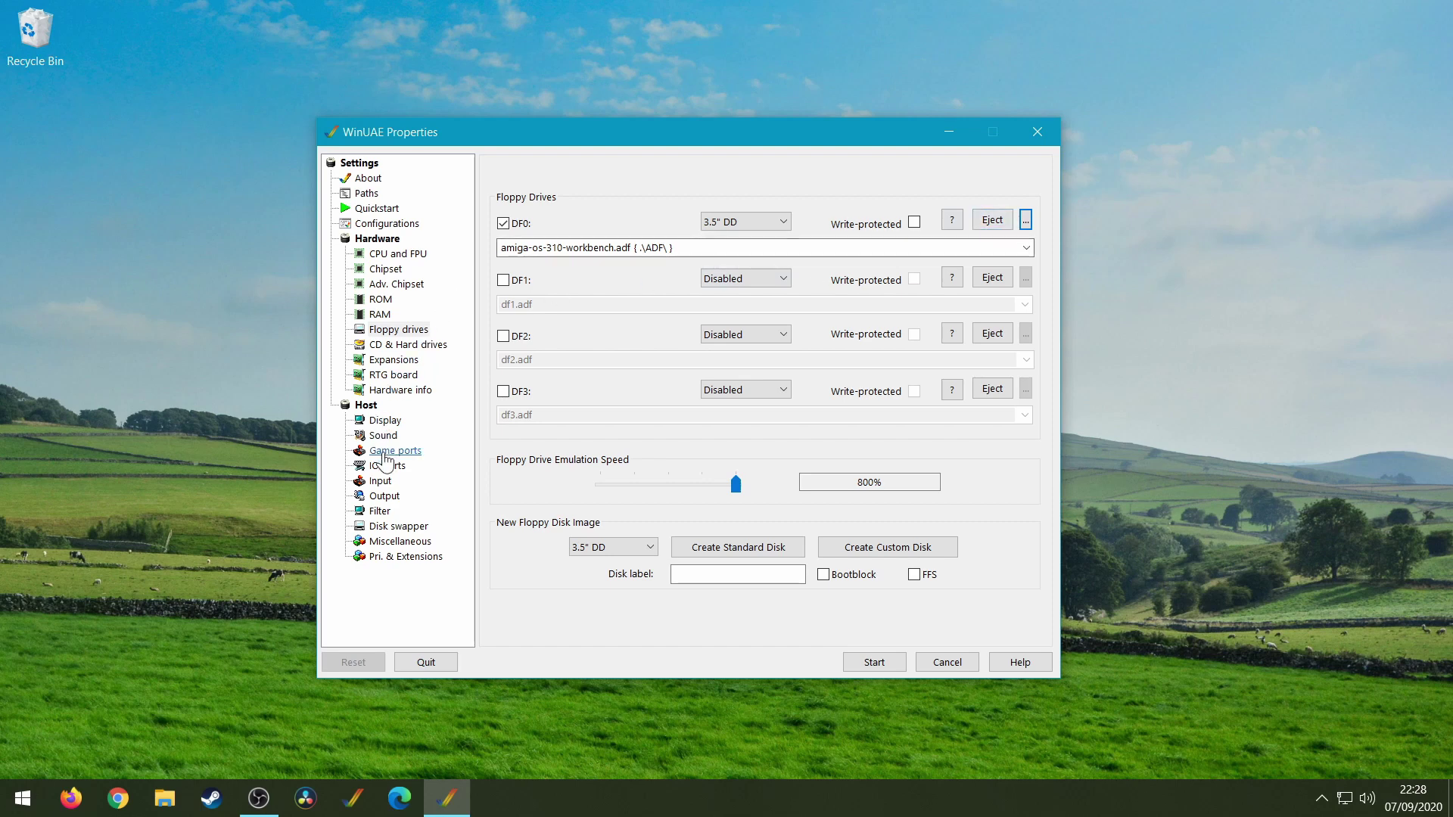
- Add amiga-os-310-workbench.adf to disk swapper slot 1 and amiga-os-310-extras.adf to slot 2
click(411, 528)
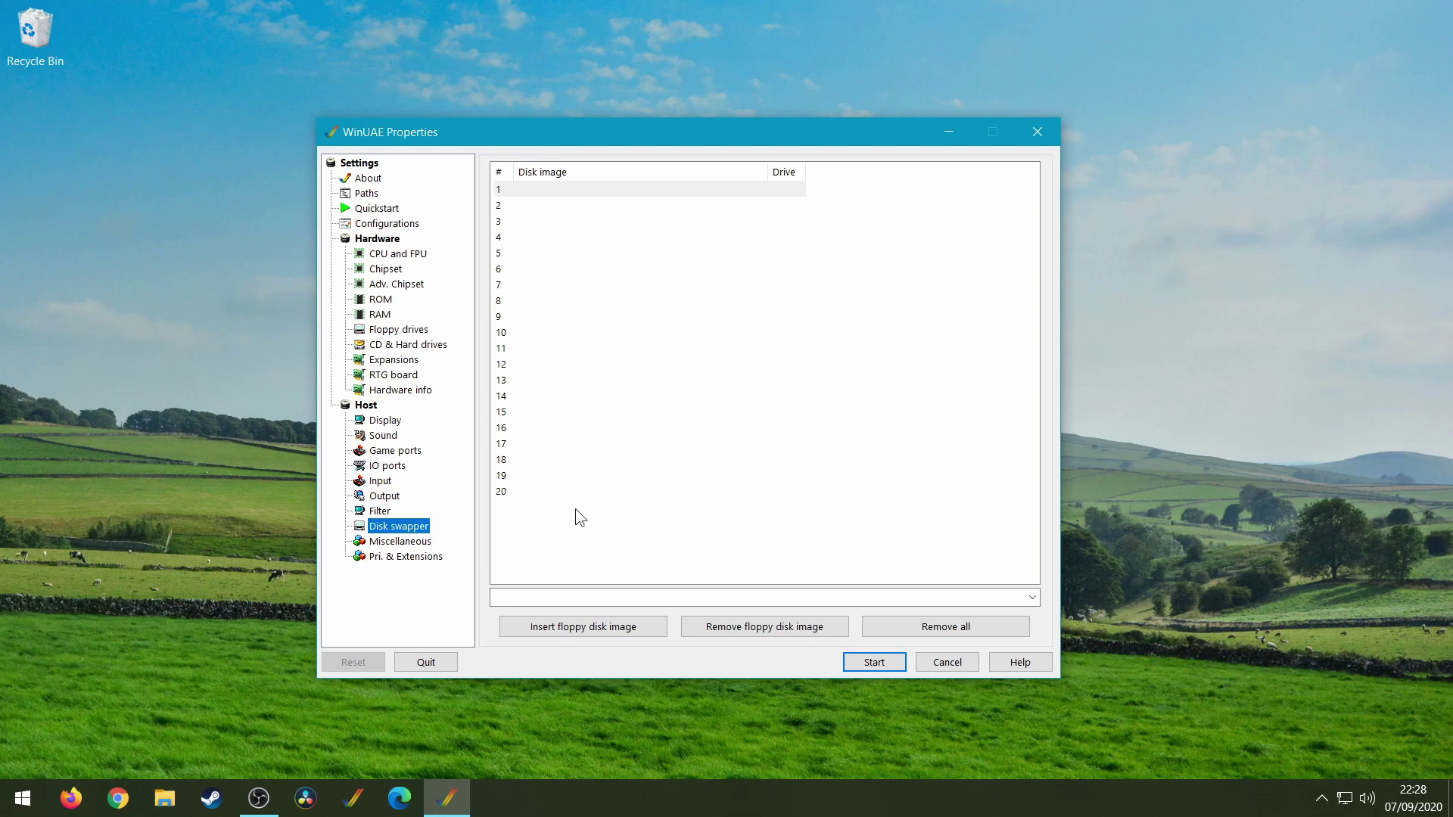
click(556, 195)
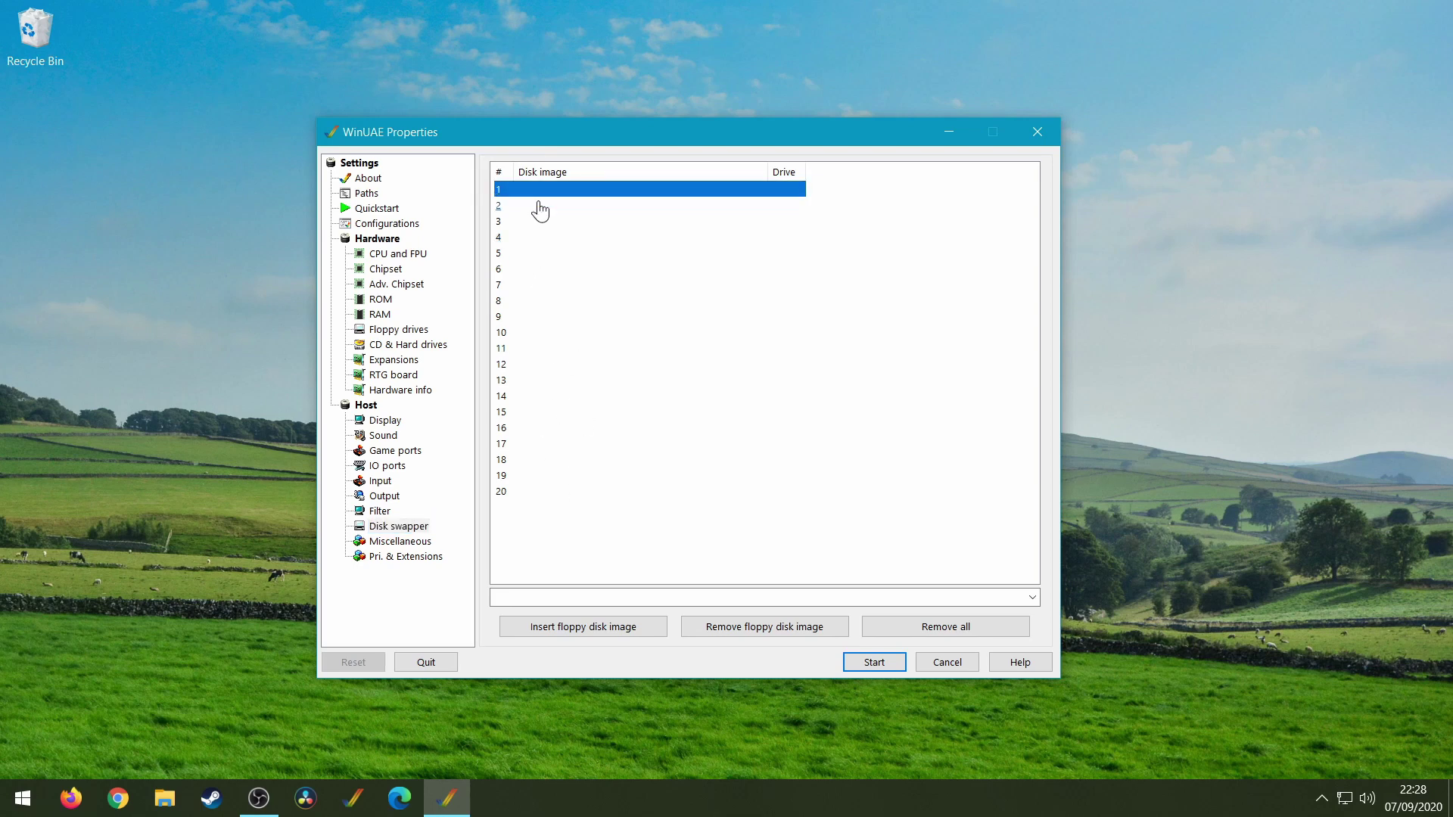
click(559, 634)
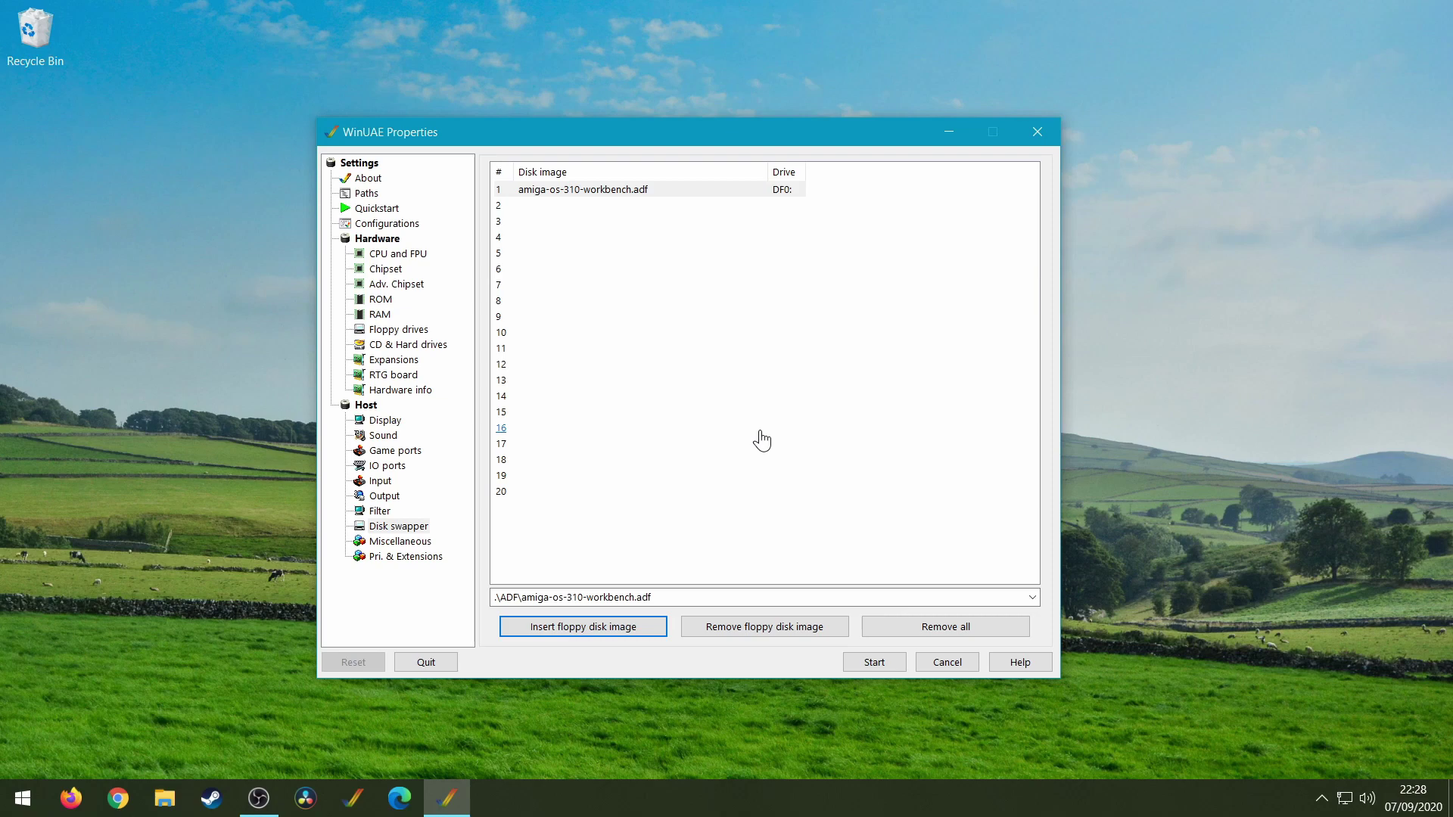
click(534, 208)
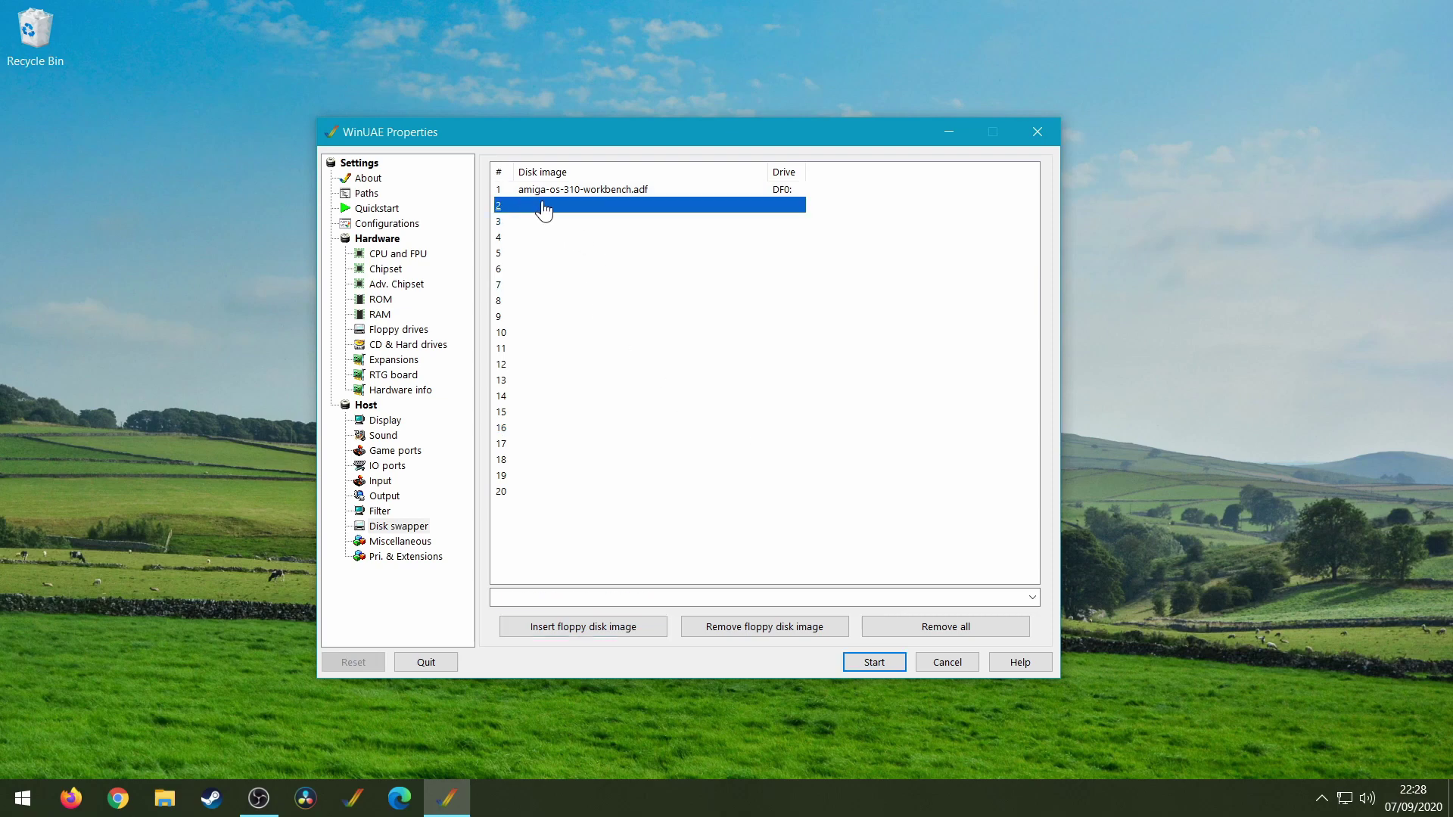
double_click(539, 205)
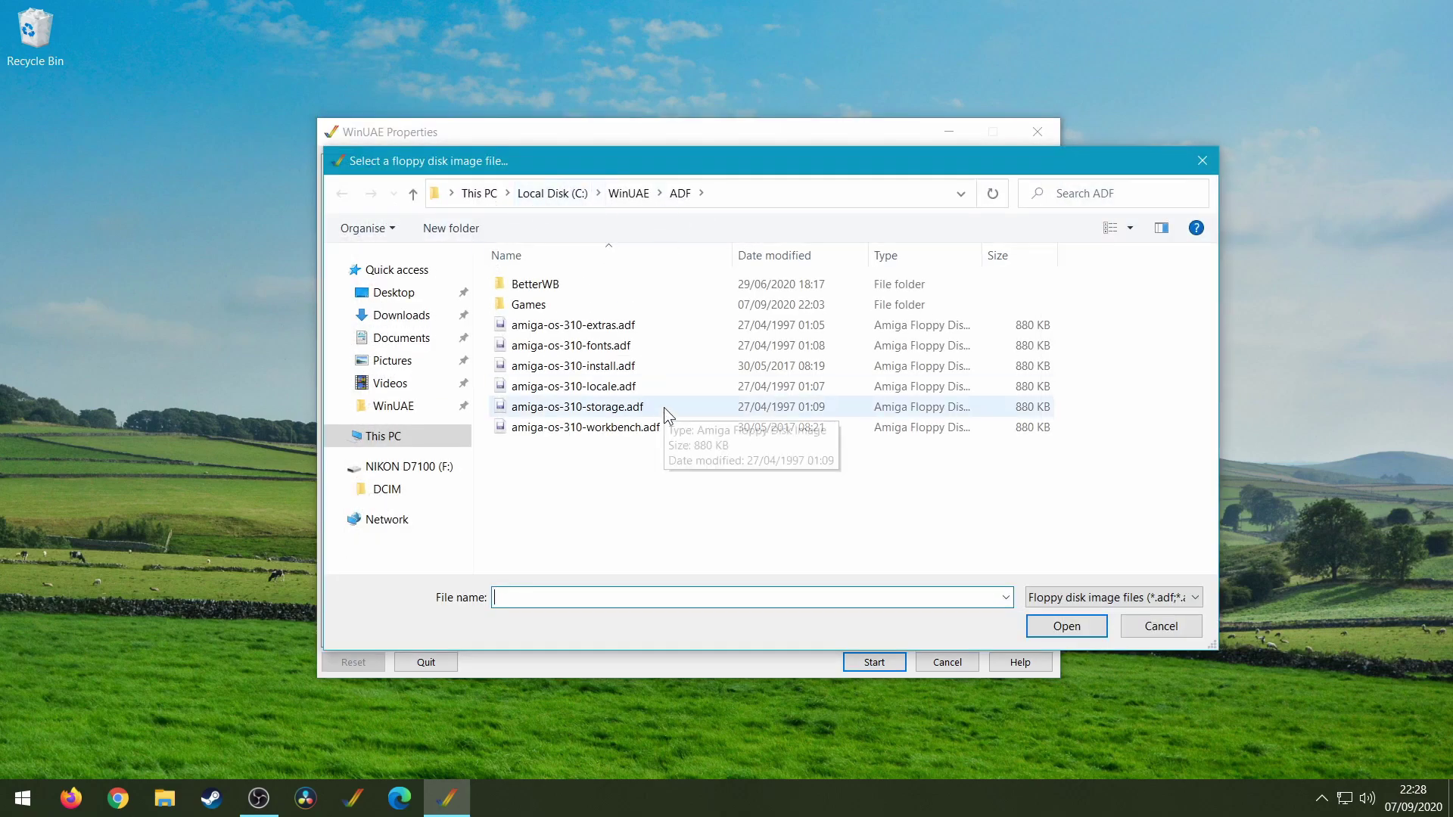
click(622, 327)
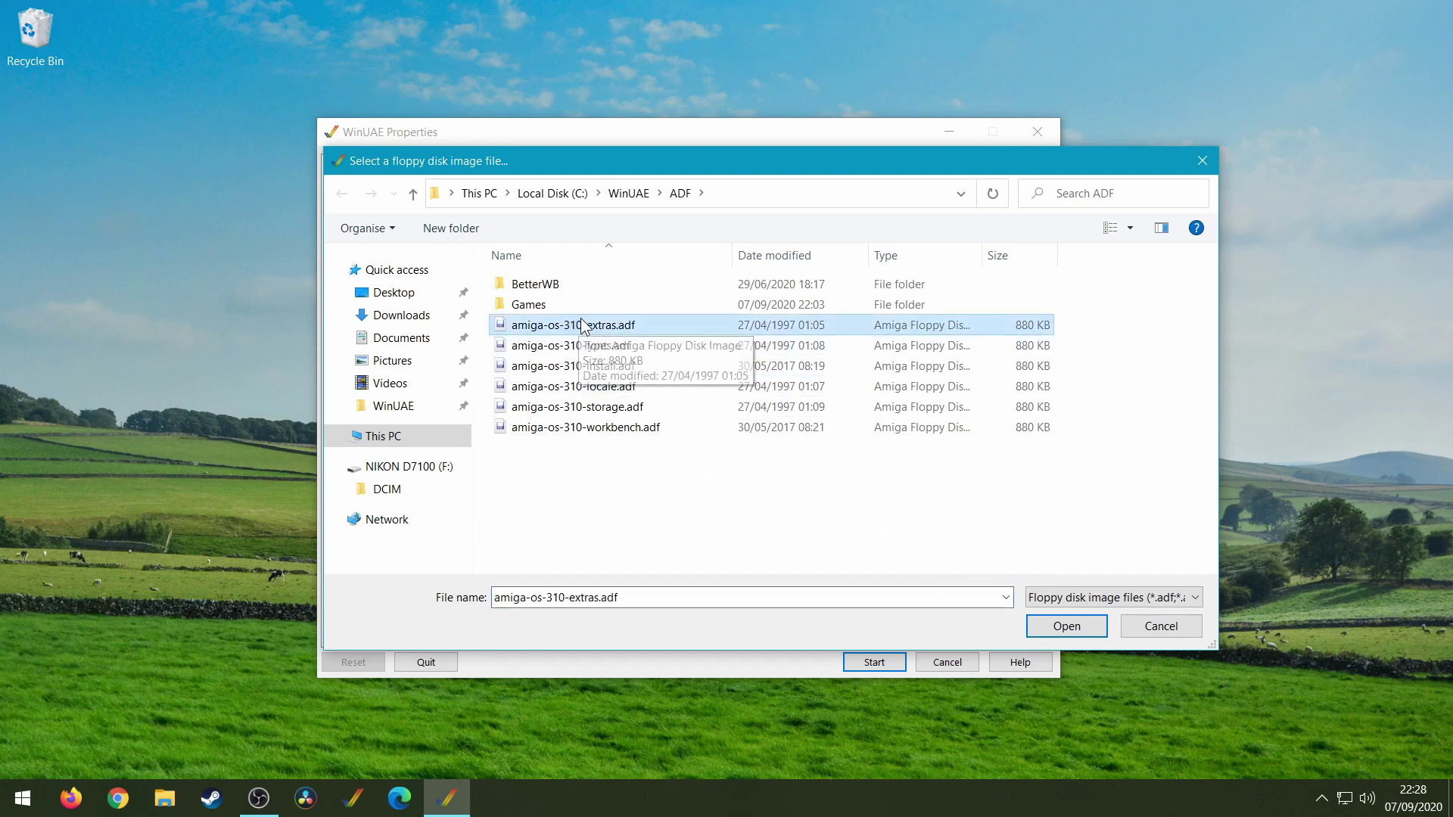
click(1056, 629)
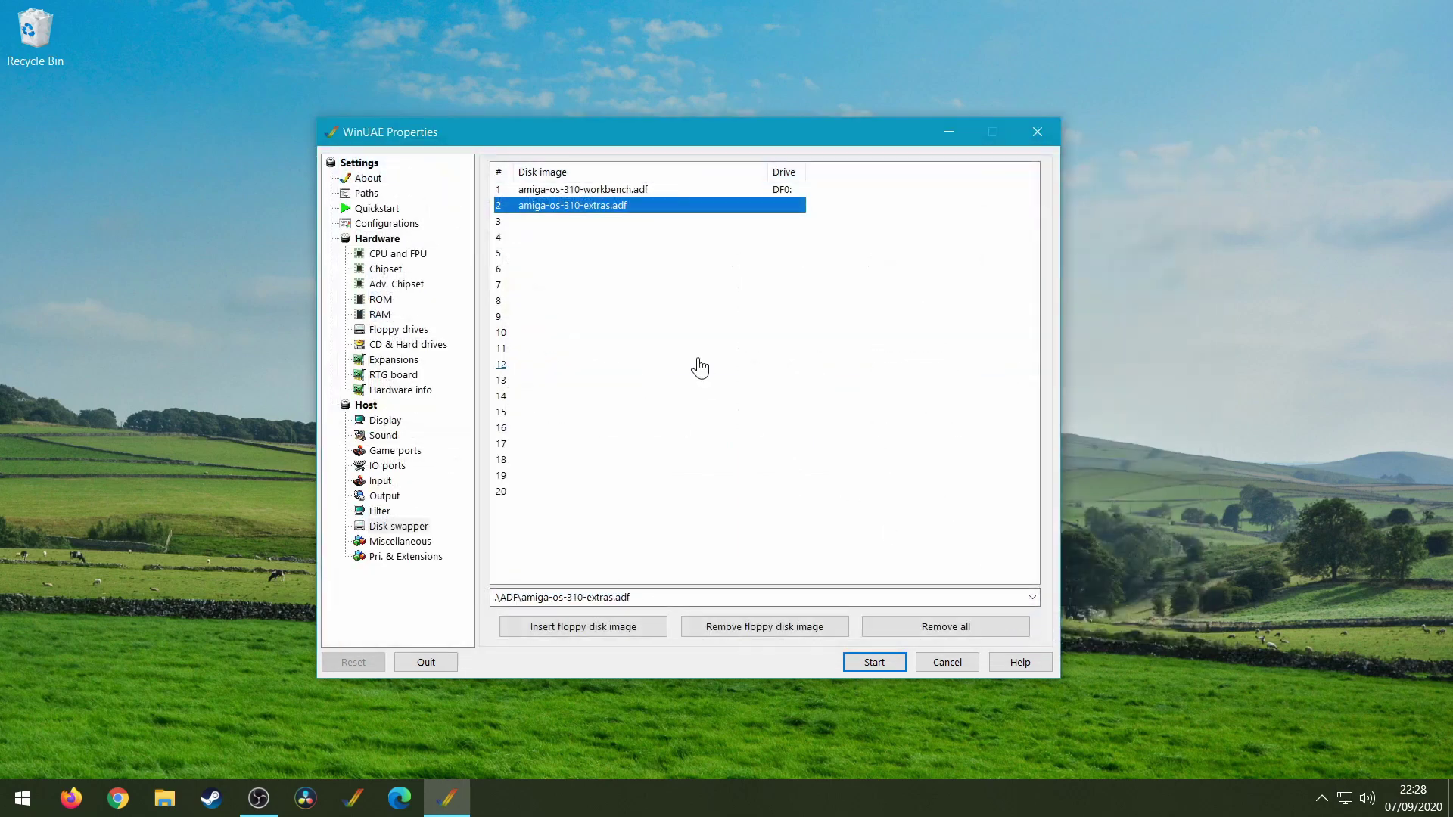
- Add amiga-os-310-fonts.adf to disk swapper slot 3 and amiga-os-310-storage.adf to slot 4
click(554, 221)
double_click(553, 221)
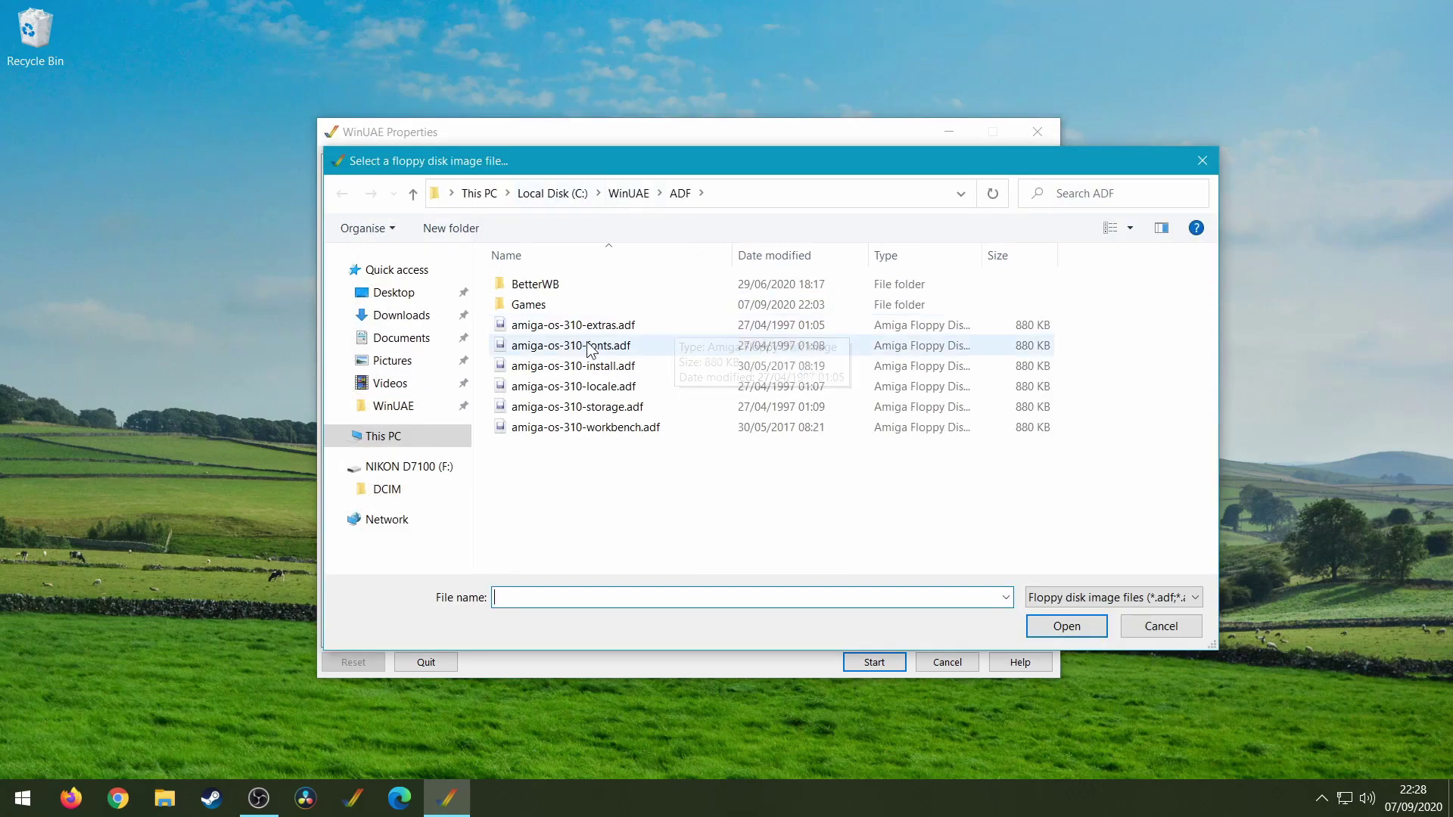
click(590, 348)
double_click(590, 348)
click(543, 239)
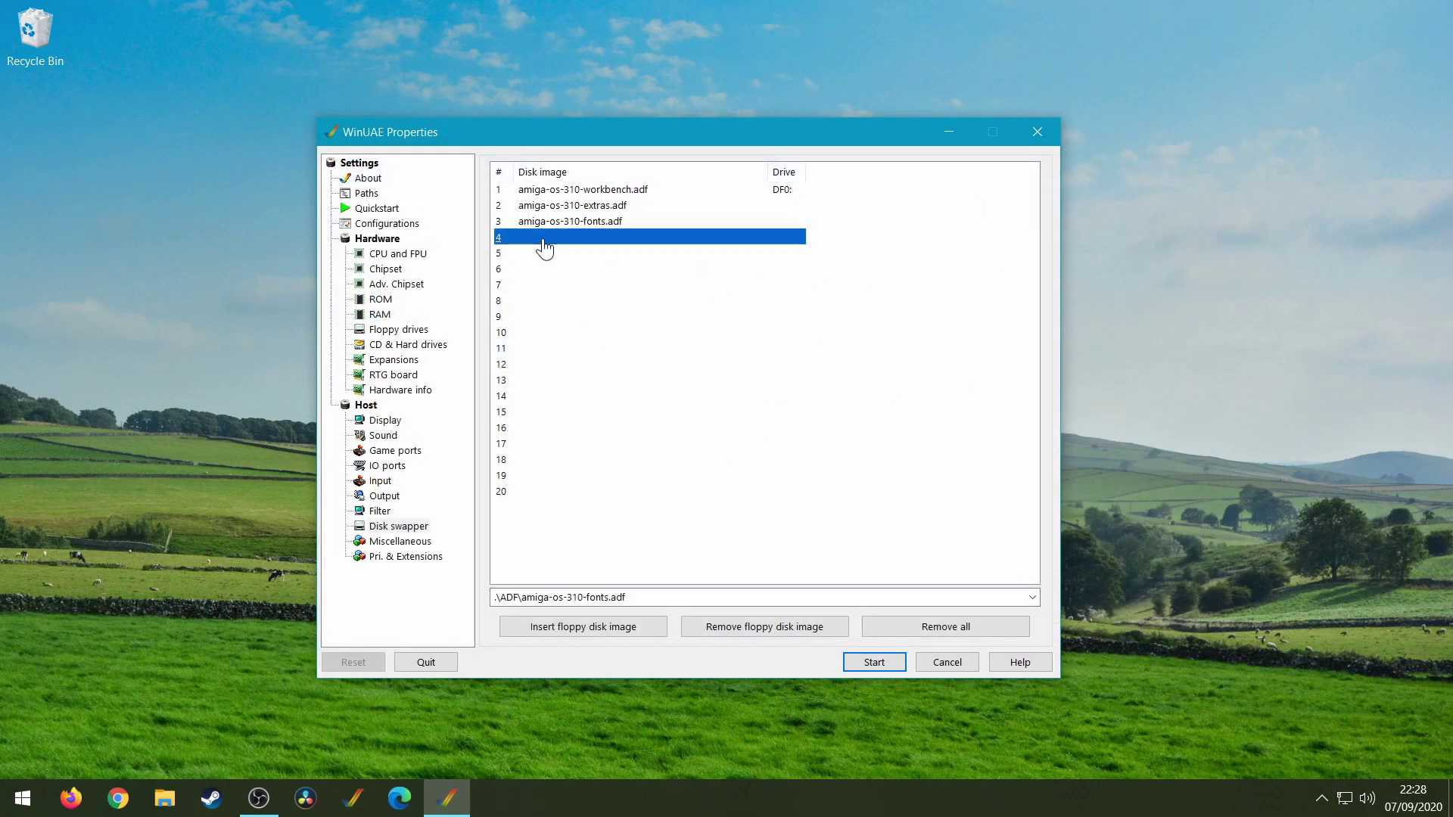
double_click(553, 236)
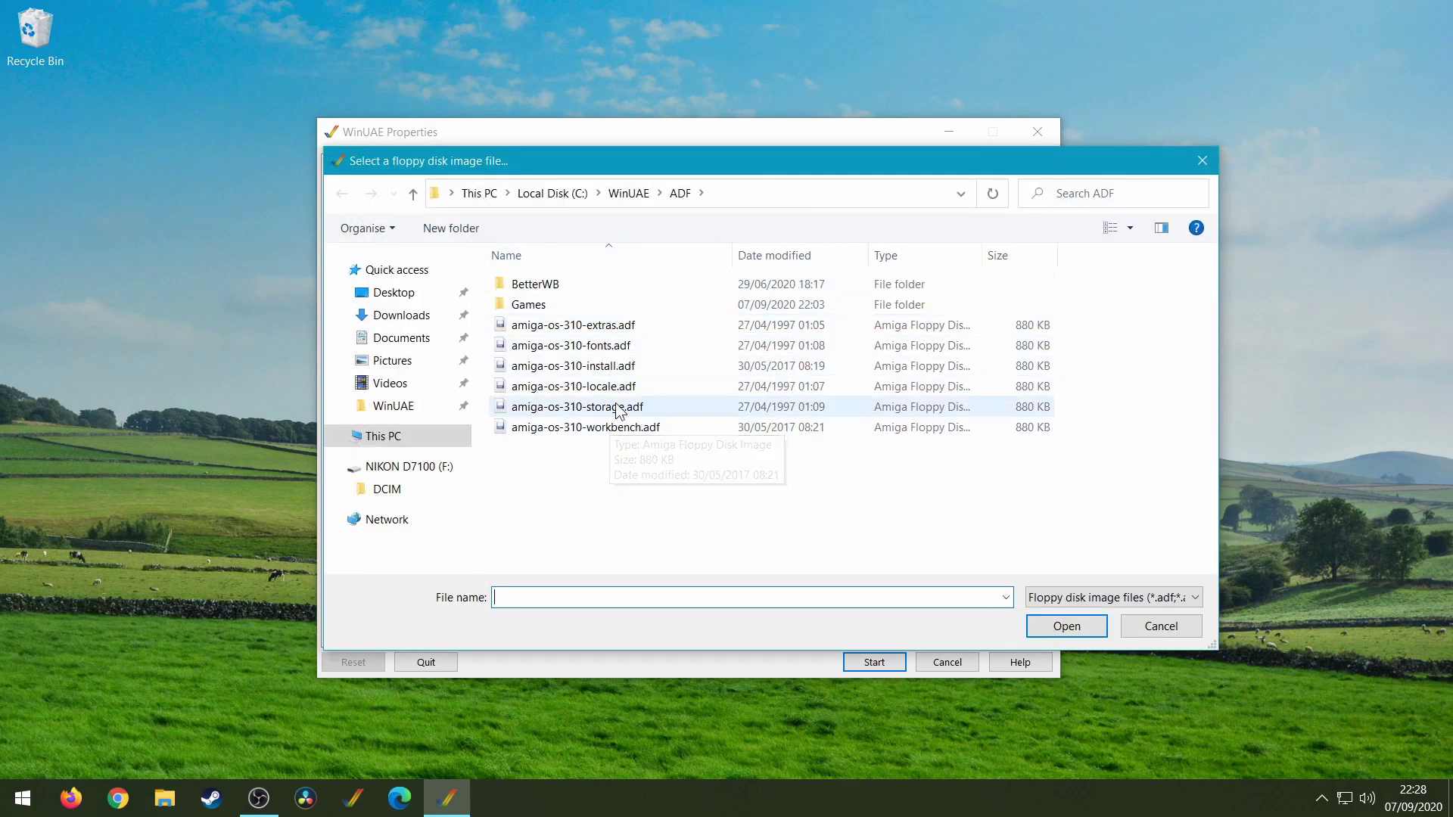
click(615, 408)
click(1042, 636)
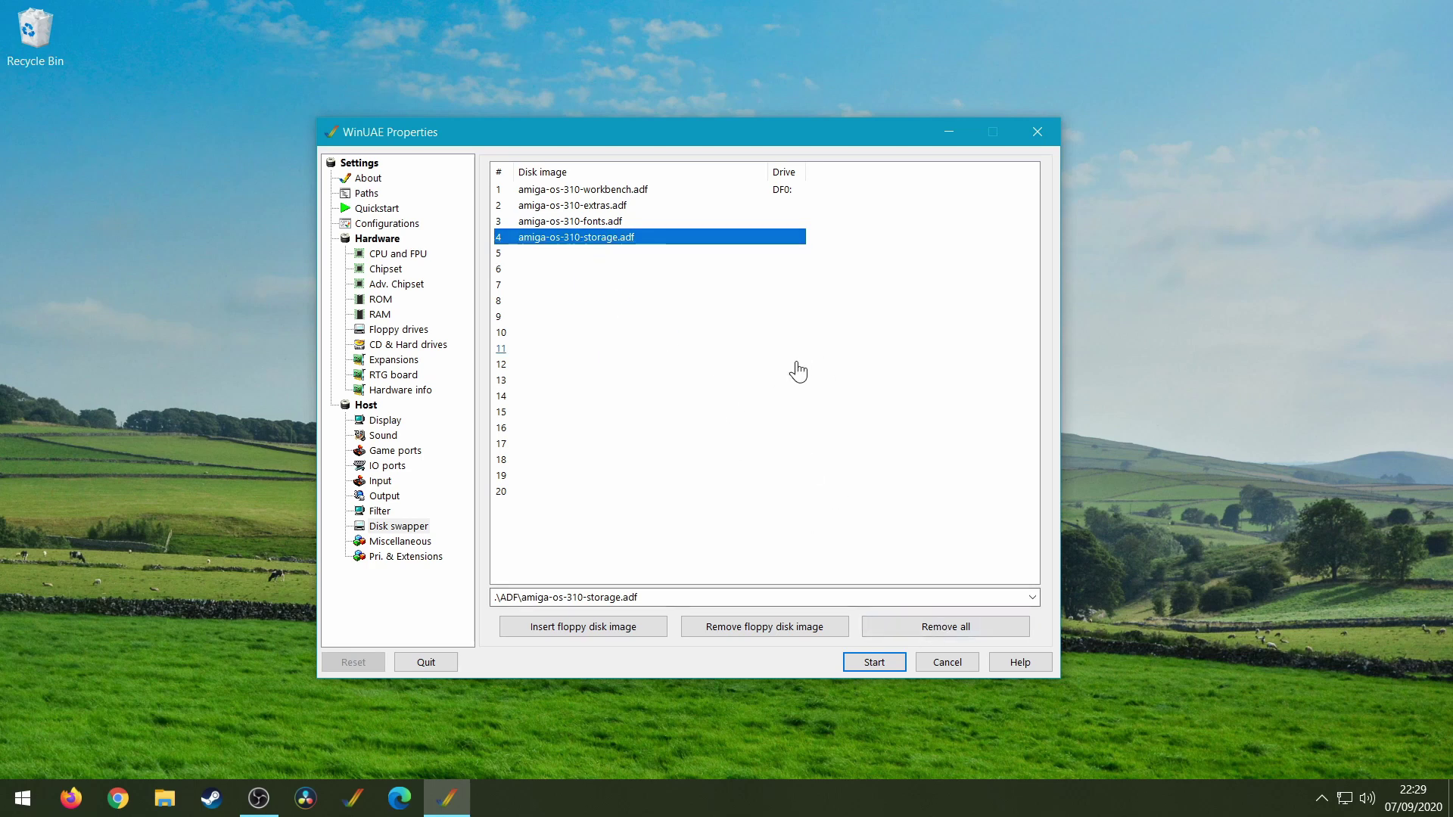
- Start the emulated Amiga and open the Workbench3.1 disk to view its contents, closing its window when done
click(870, 663)
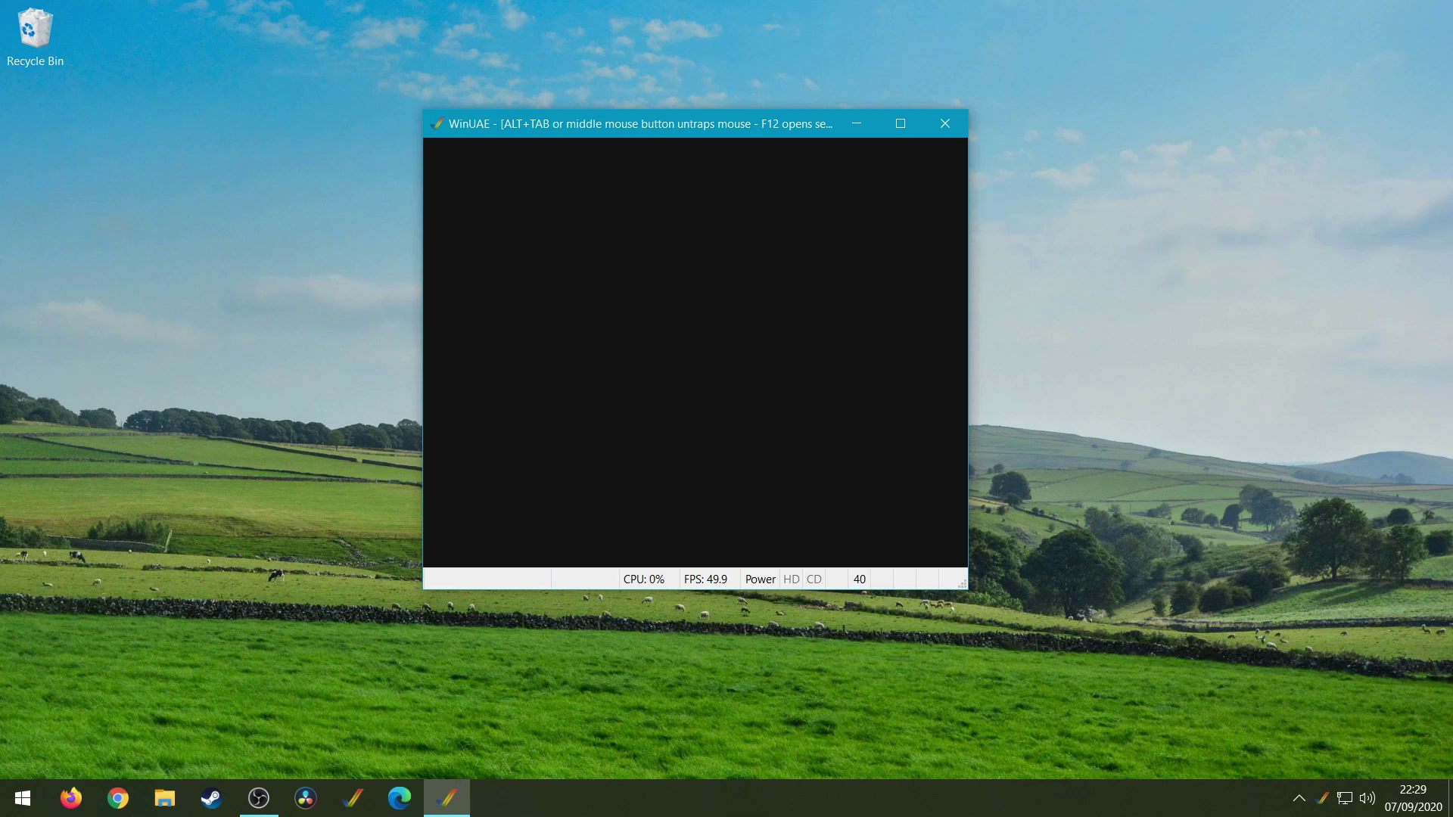
middle_click(708, 375)
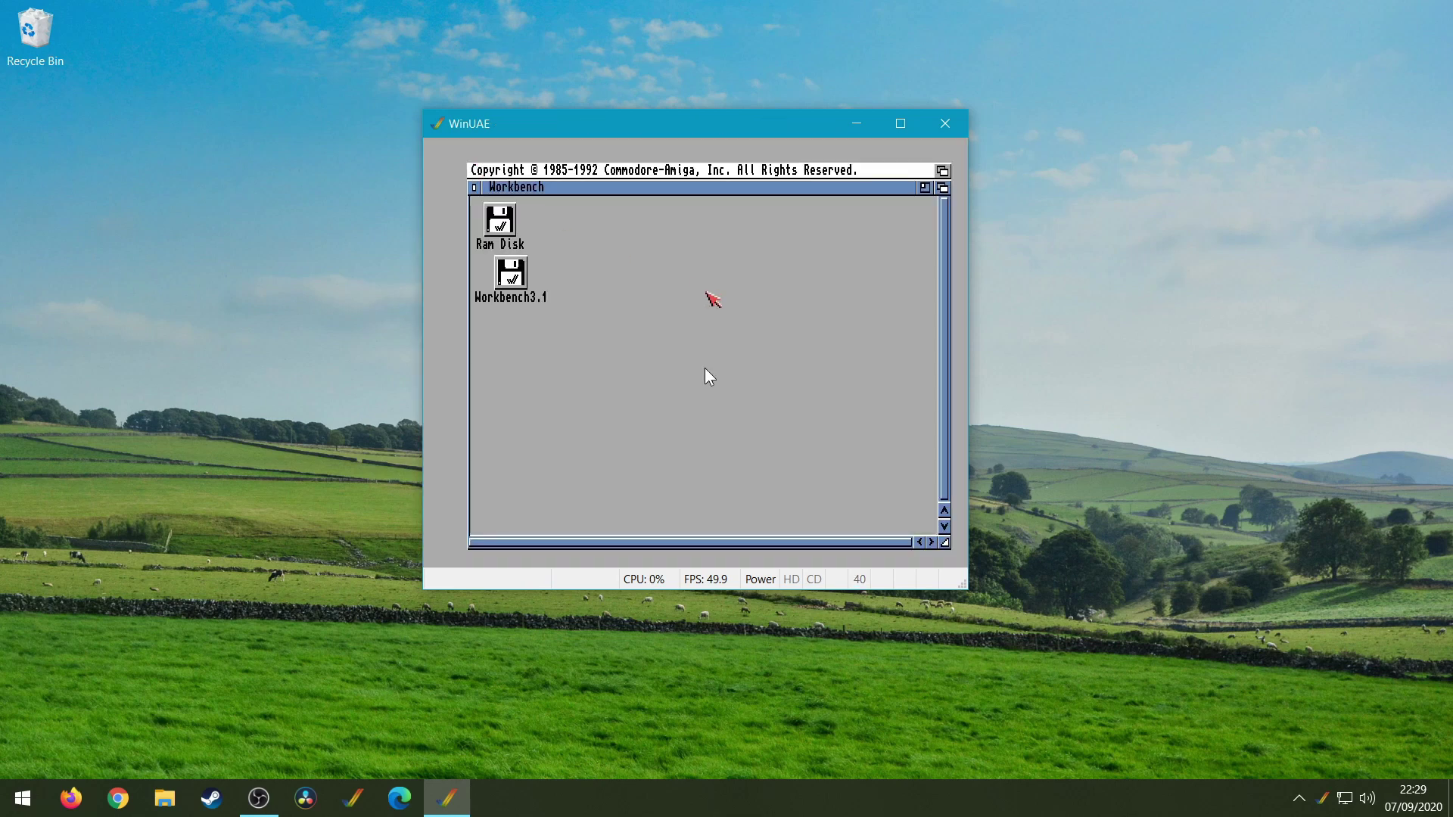
click(611, 269)
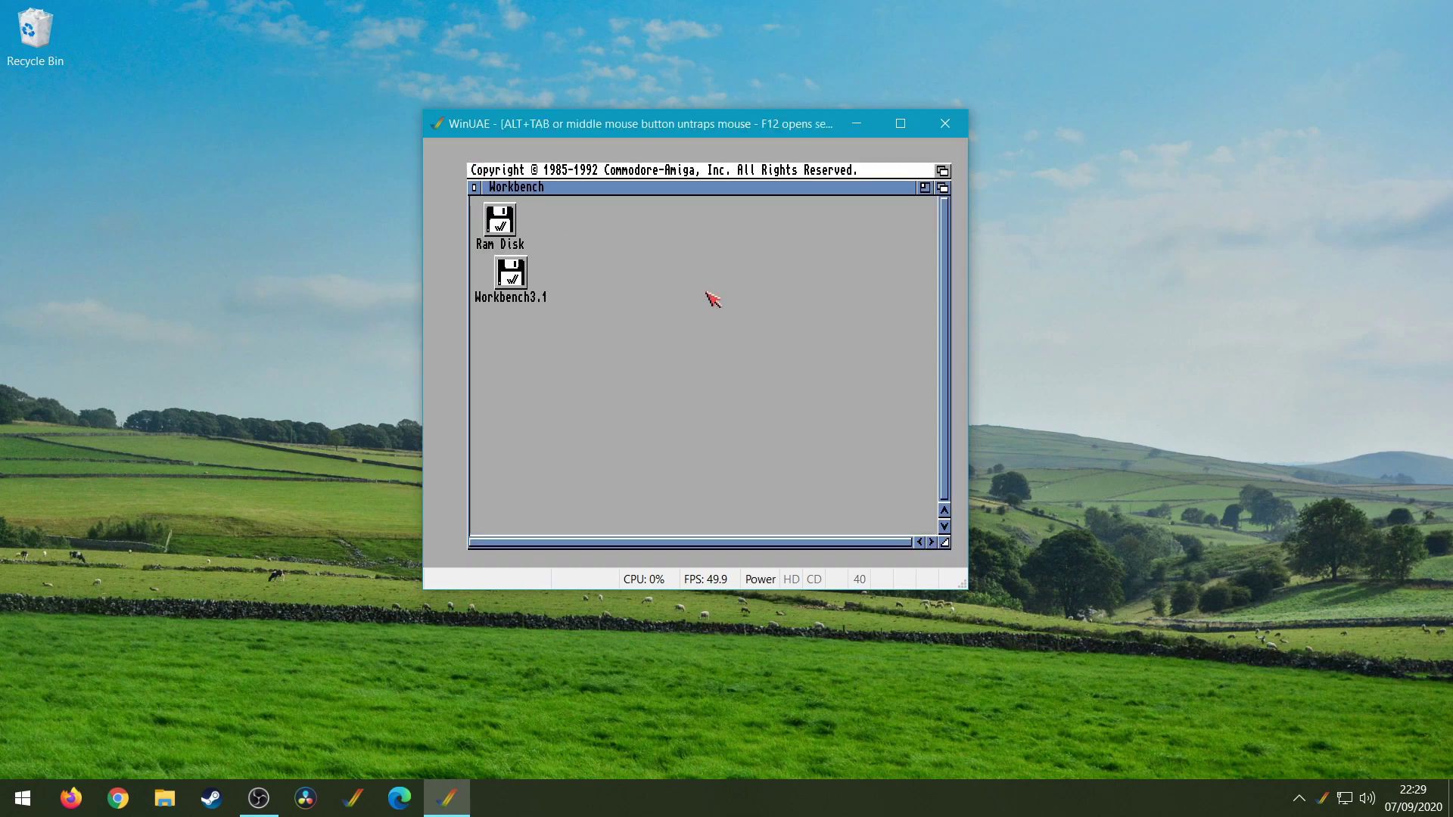
double_click(512, 268)
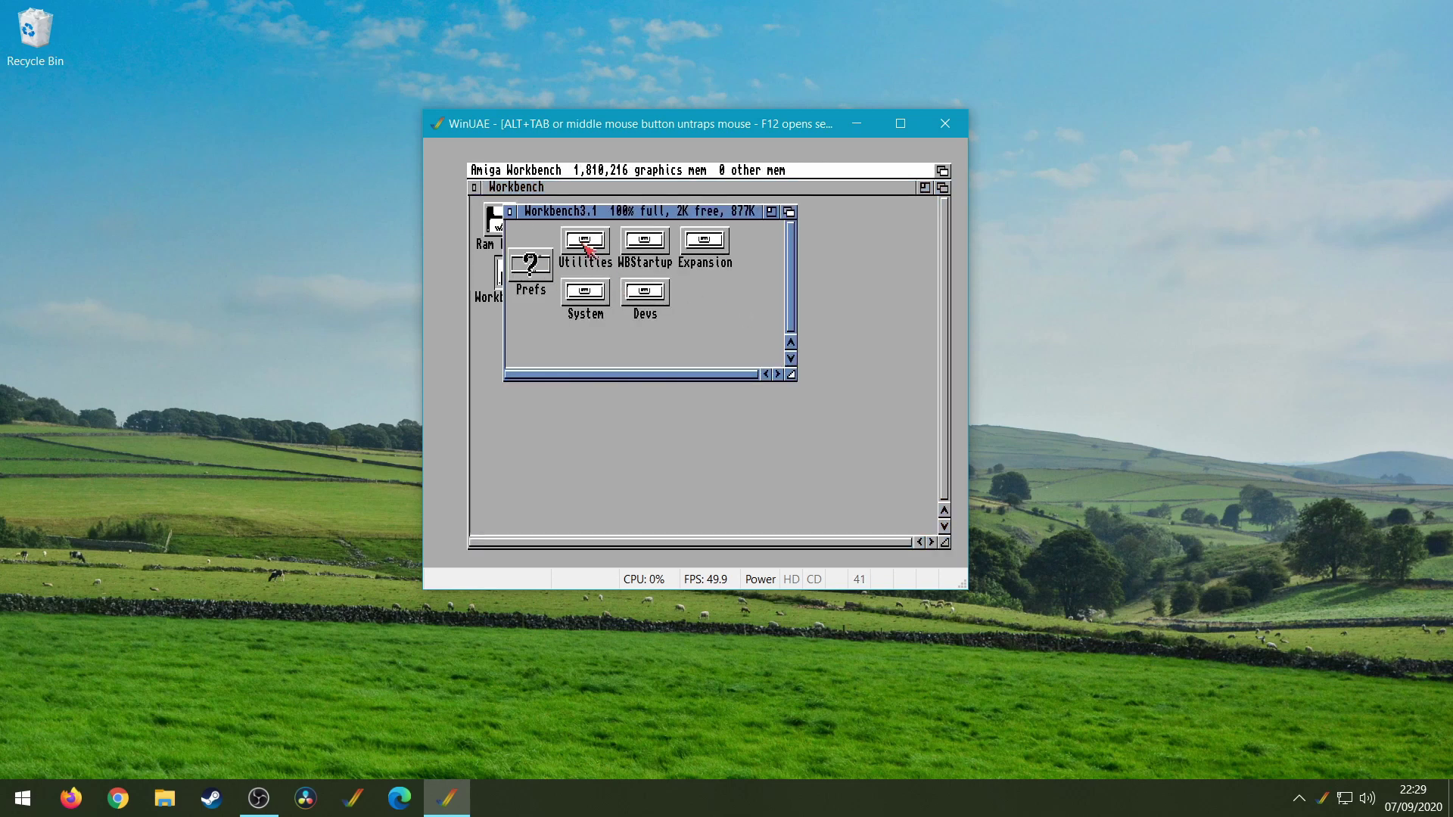
click(511, 211)
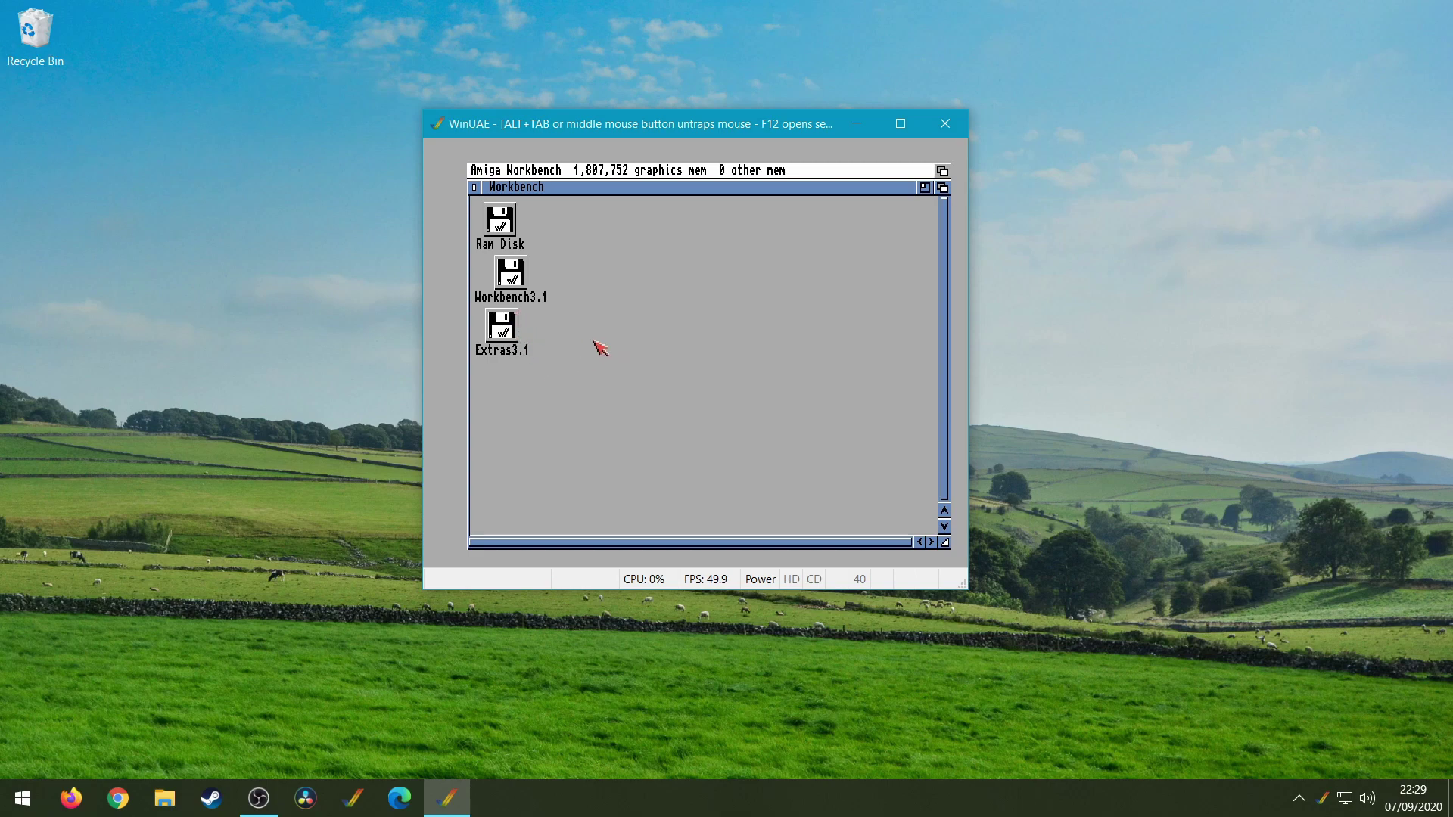
- Check the disk swapper's drive assignments in the settings, and view the contents of the Storage3.1 disk on the Workbench
key(F12)
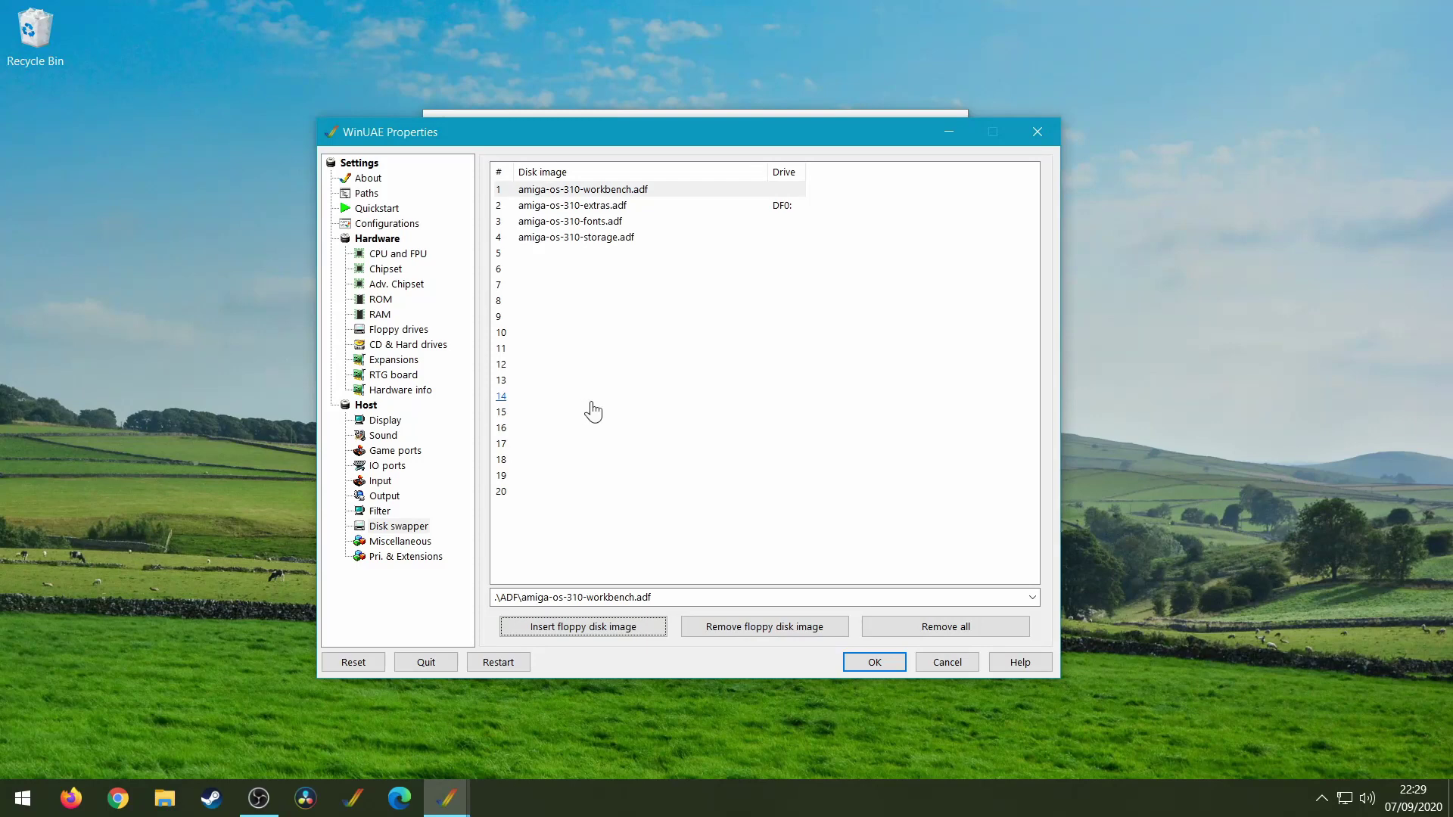
click(877, 666)
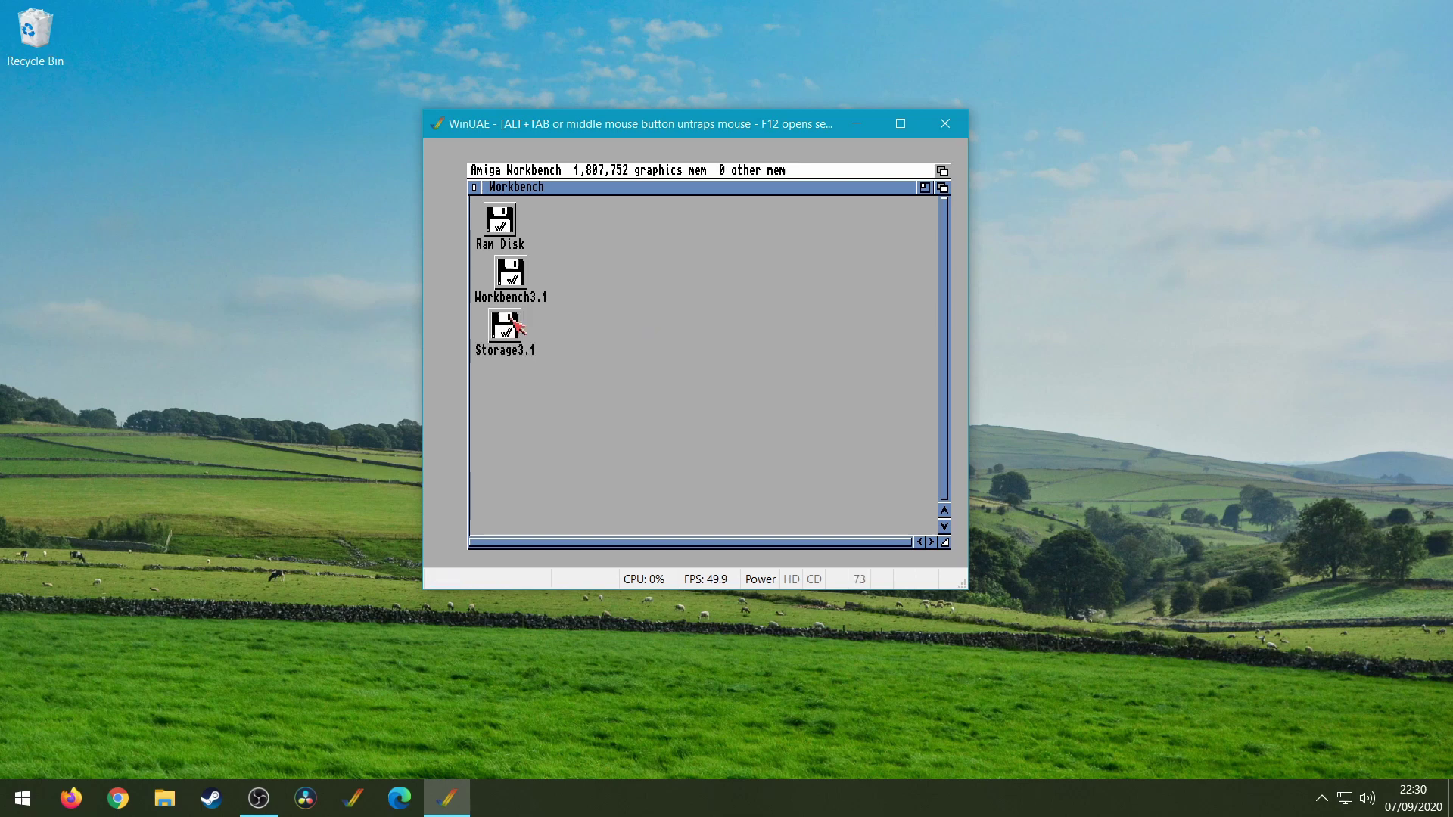
double_click(517, 326)
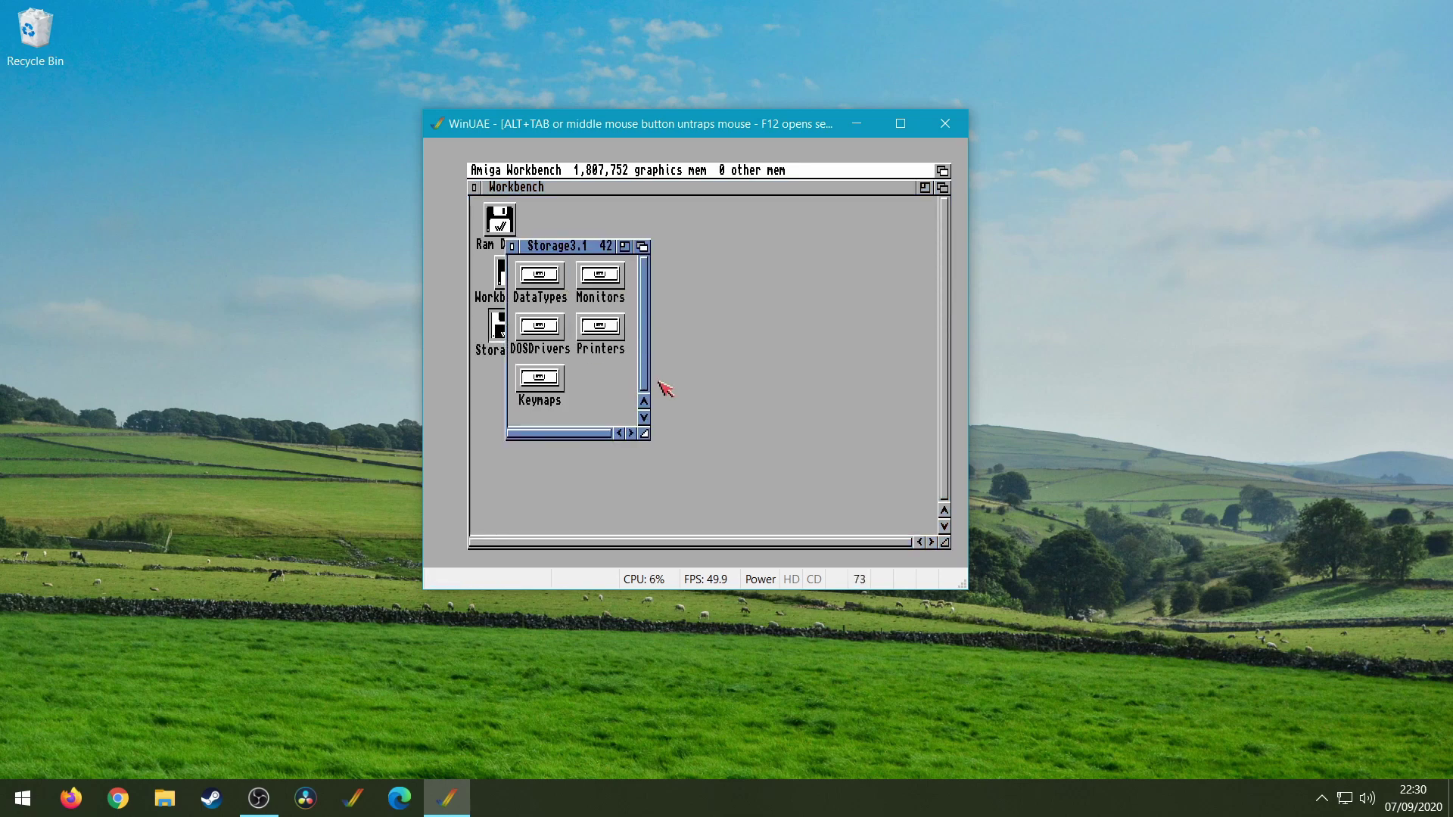
drag(650, 437, 719, 459)
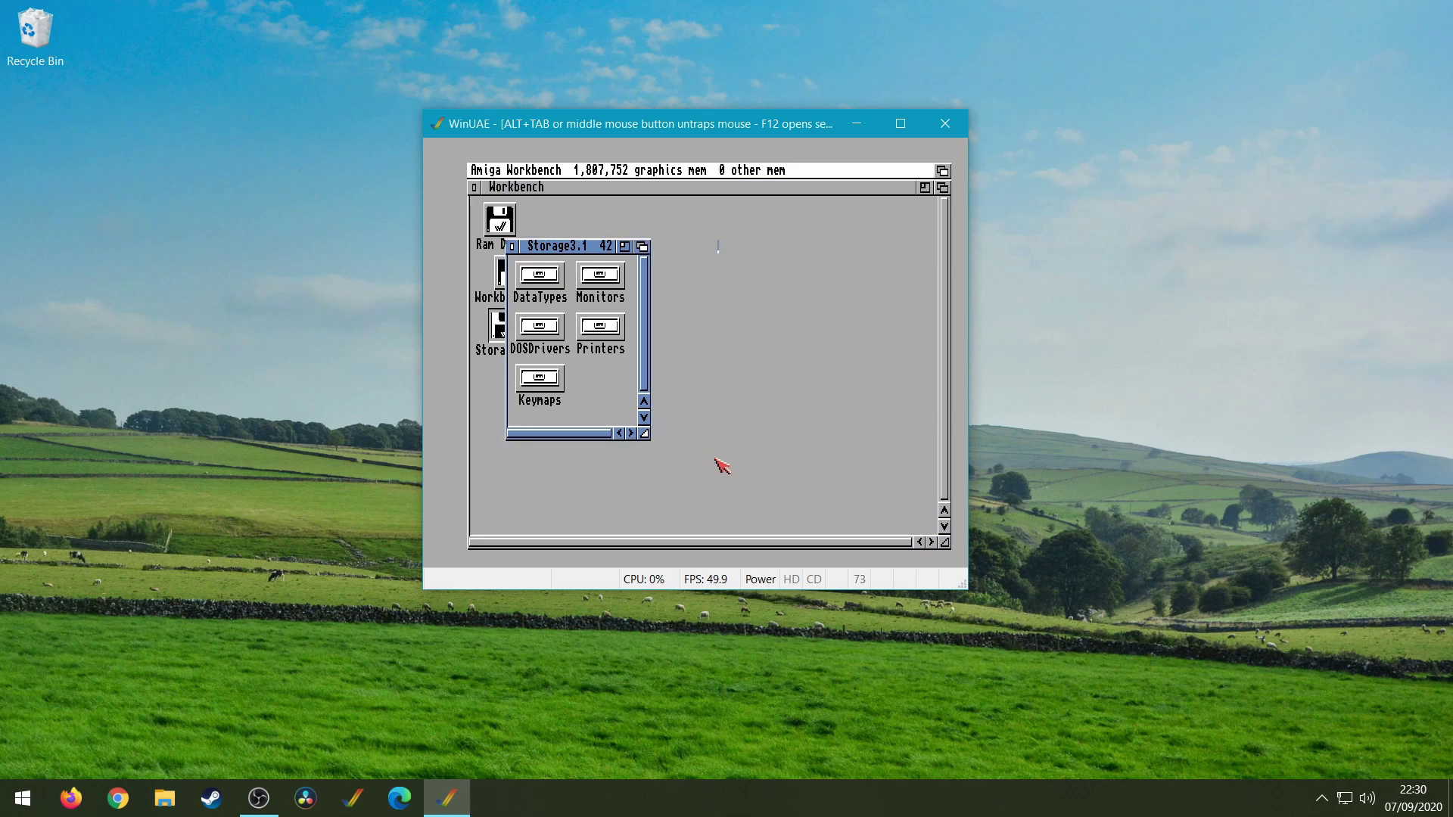
click(513, 246)
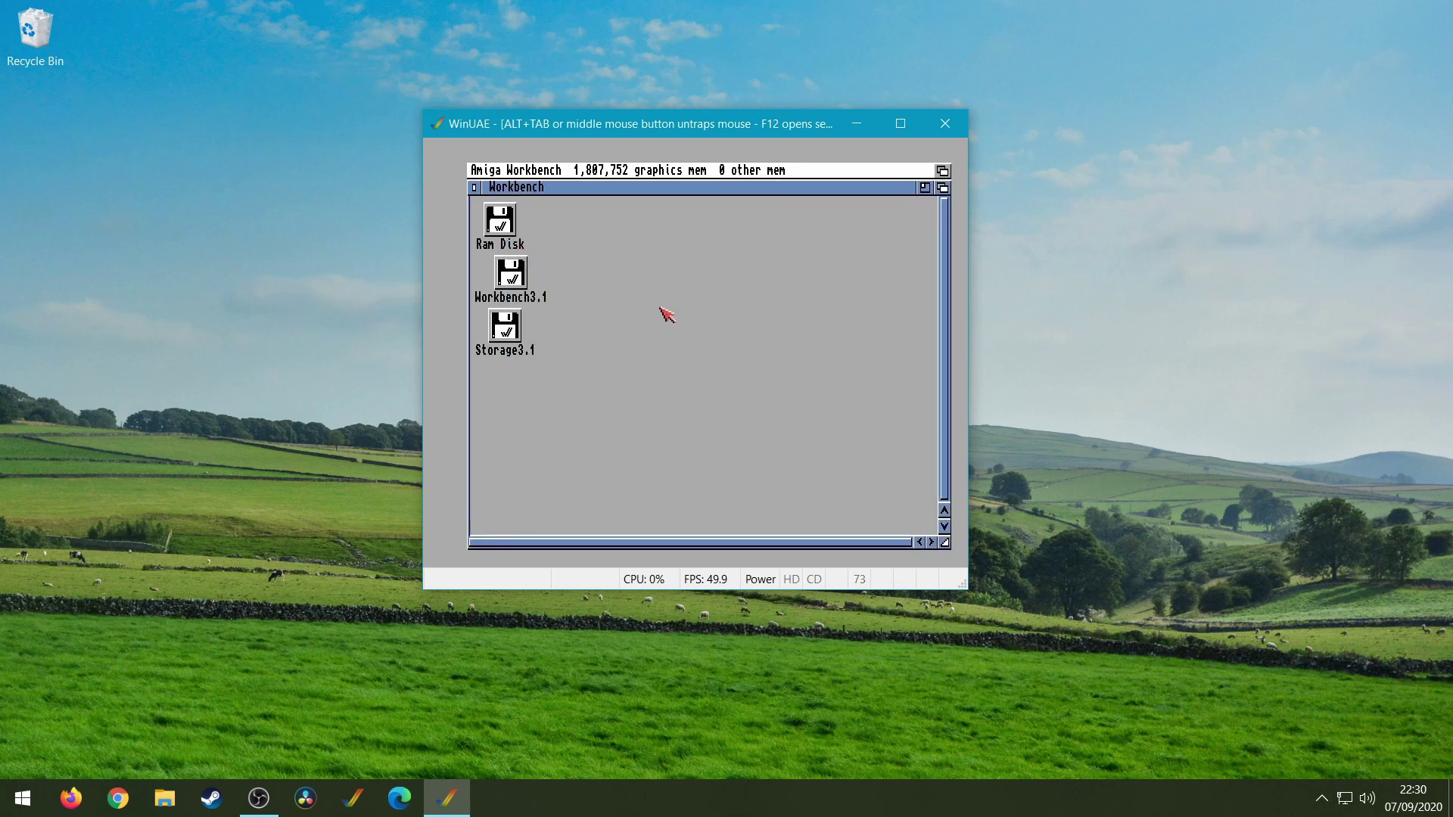